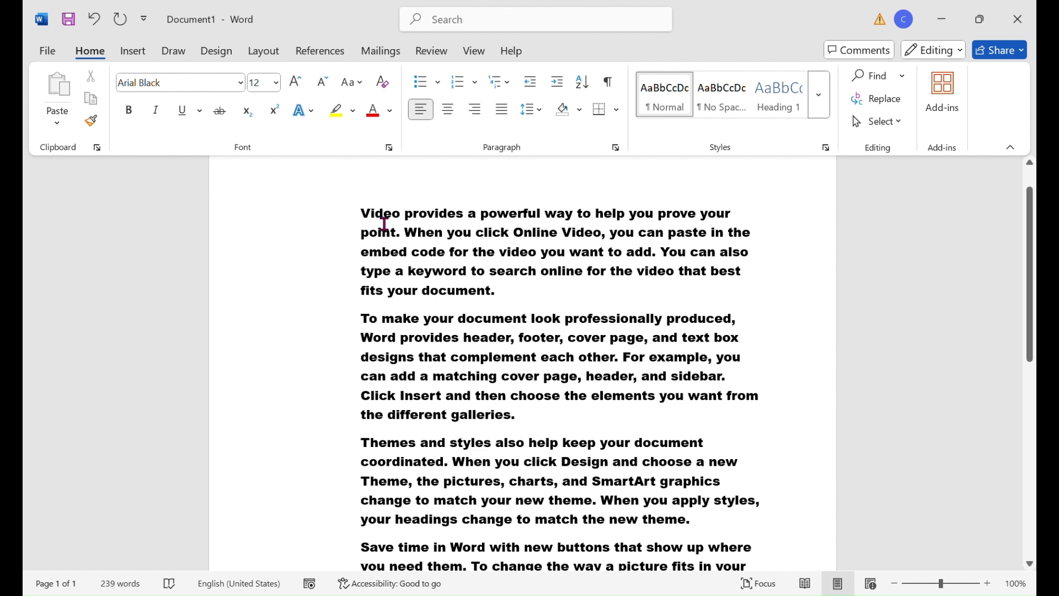
# - Set the first paragraph's font size to 11 and its font to Arial Narrow
pyautogui.moveTo(362, 221); pyautogui.dragTo(666, 300)
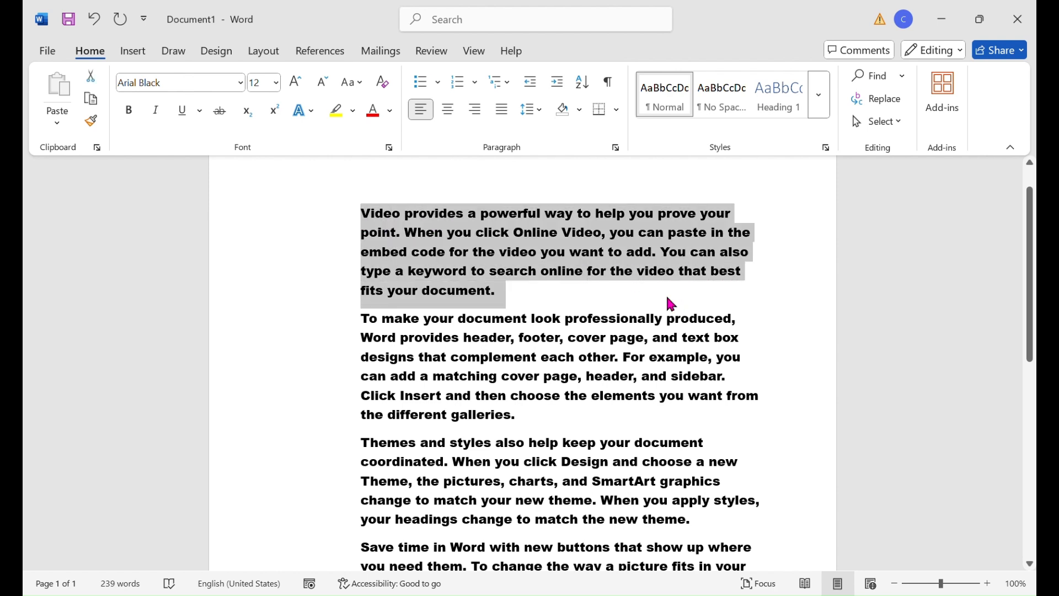
pyautogui.click(277, 87)
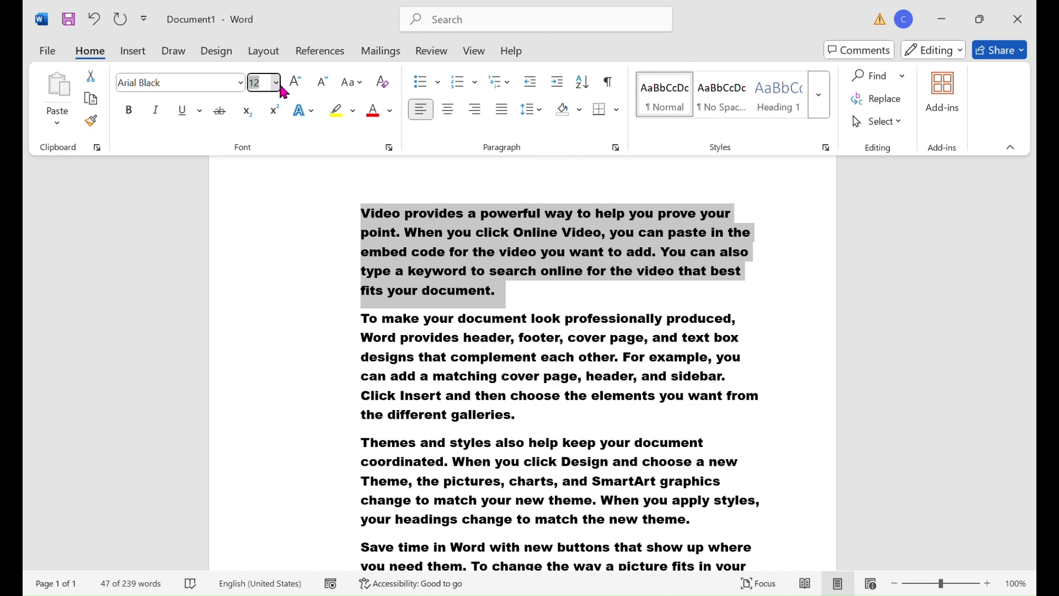
pyautogui.press('Return')
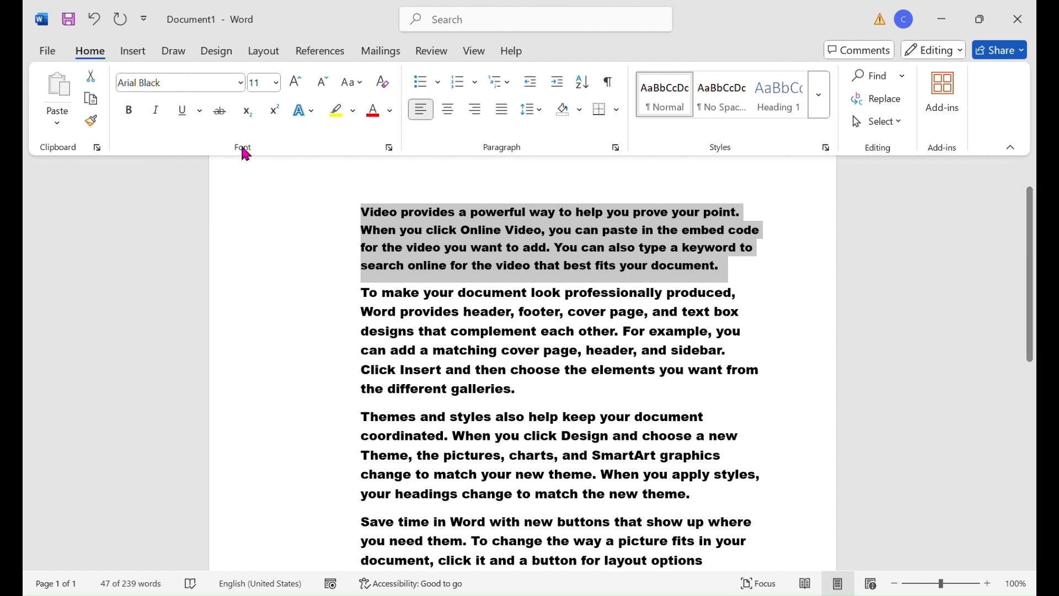
pyautogui.click(241, 84)
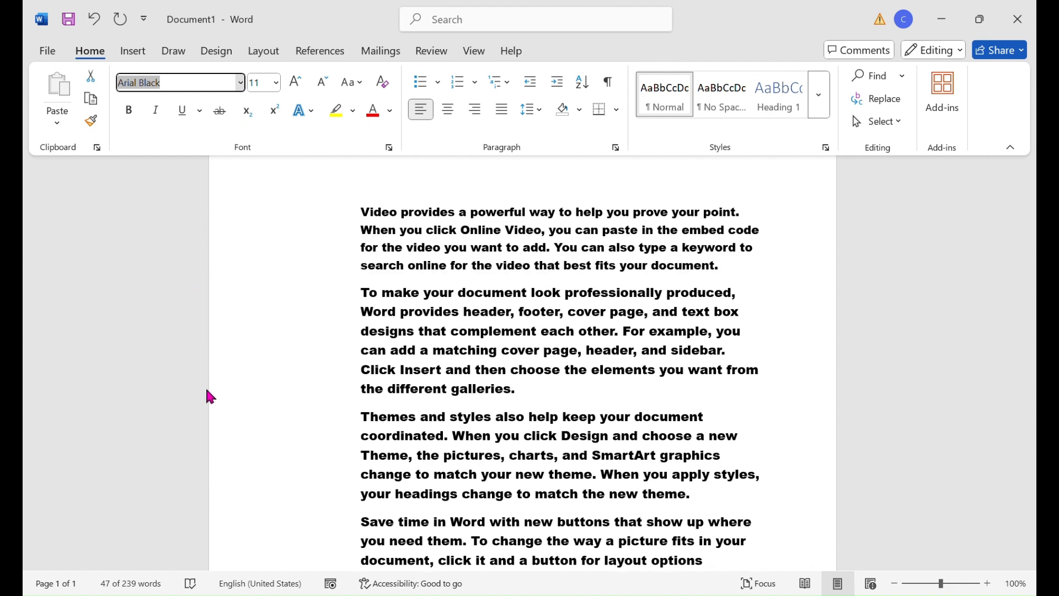
pyautogui.click(210, 402)
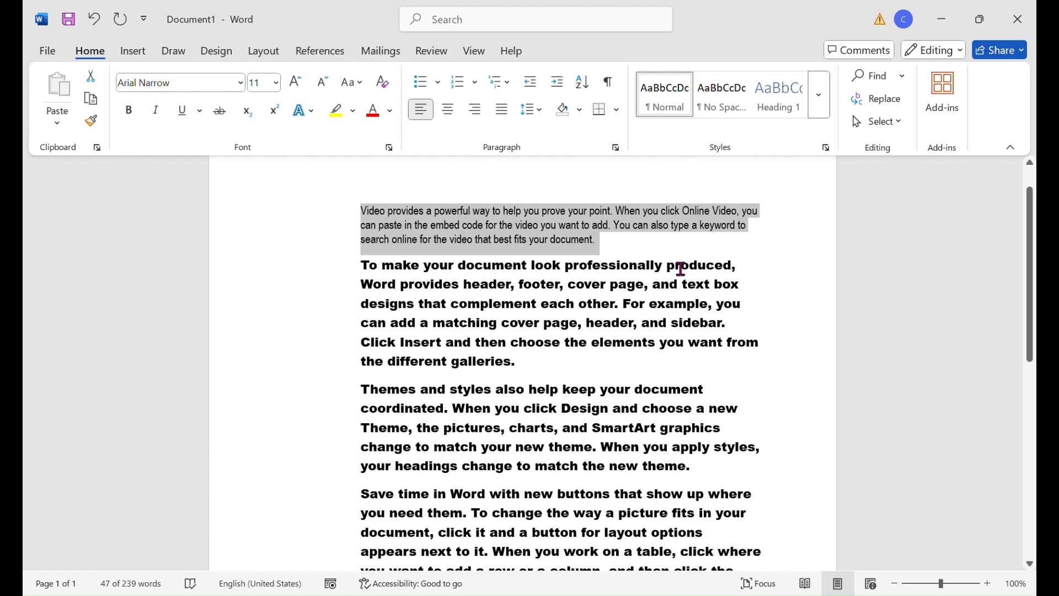
pyautogui.click(641, 268)
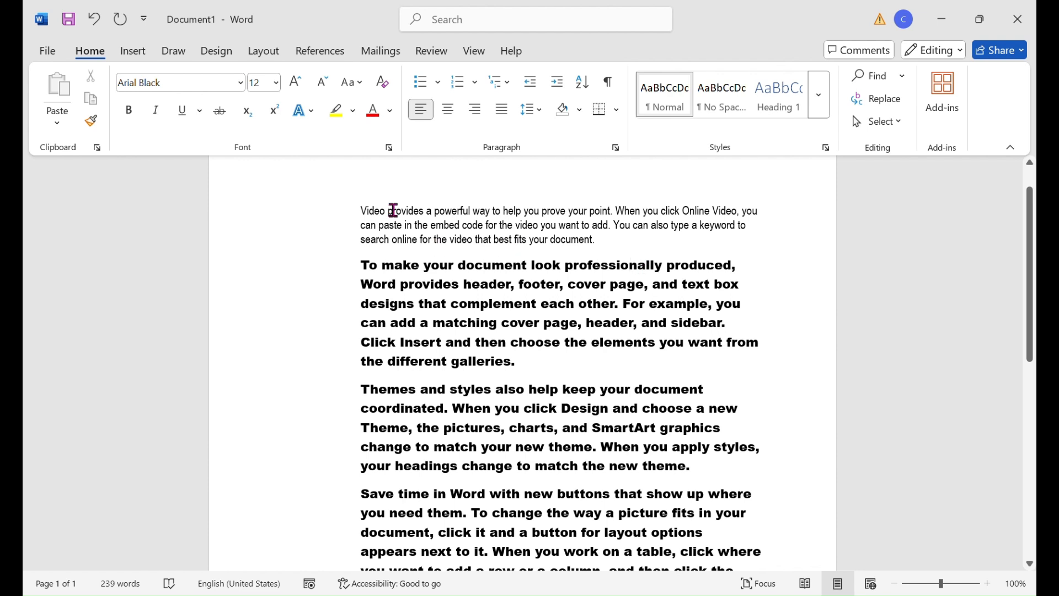
# - Try bold formatting on the first paragraph and remove it again
pyautogui.doubleClick(369, 211)
pyautogui.moveTo(420, 227); pyautogui.dragTo(648, 255)
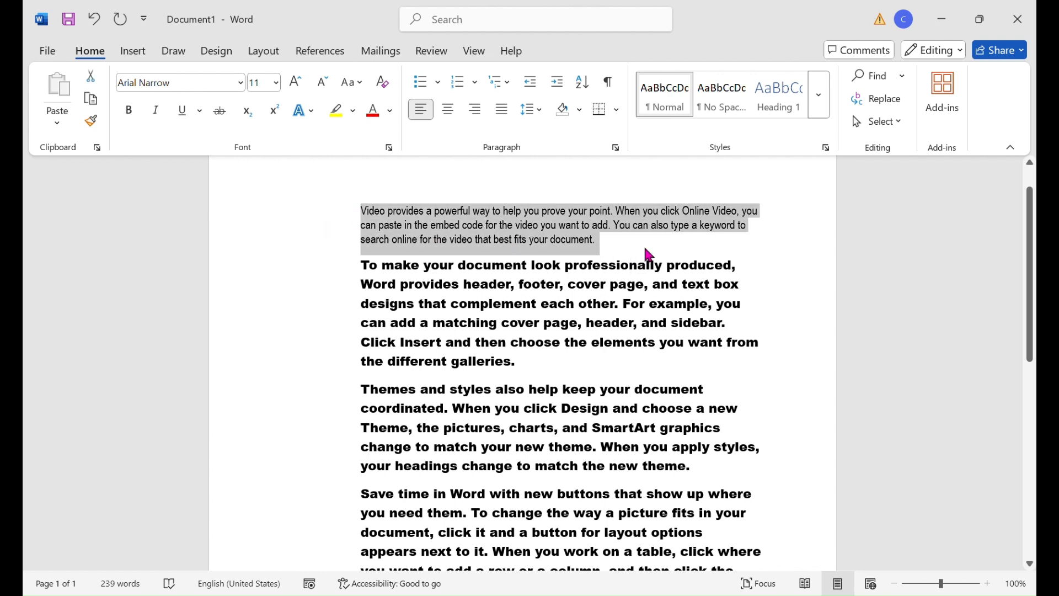
pyautogui.click(124, 114)
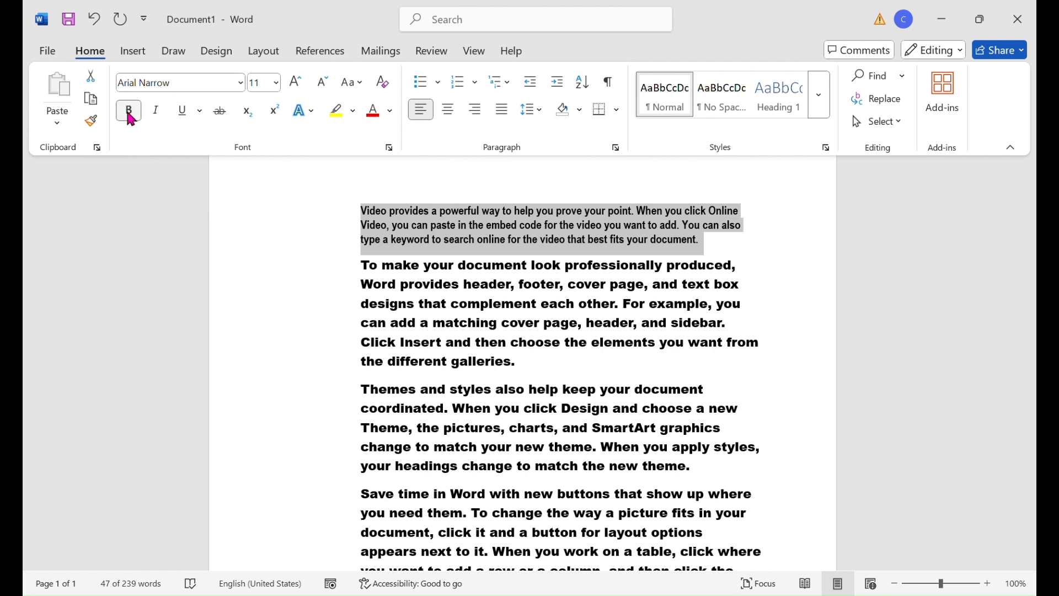
pyautogui.click(130, 111)
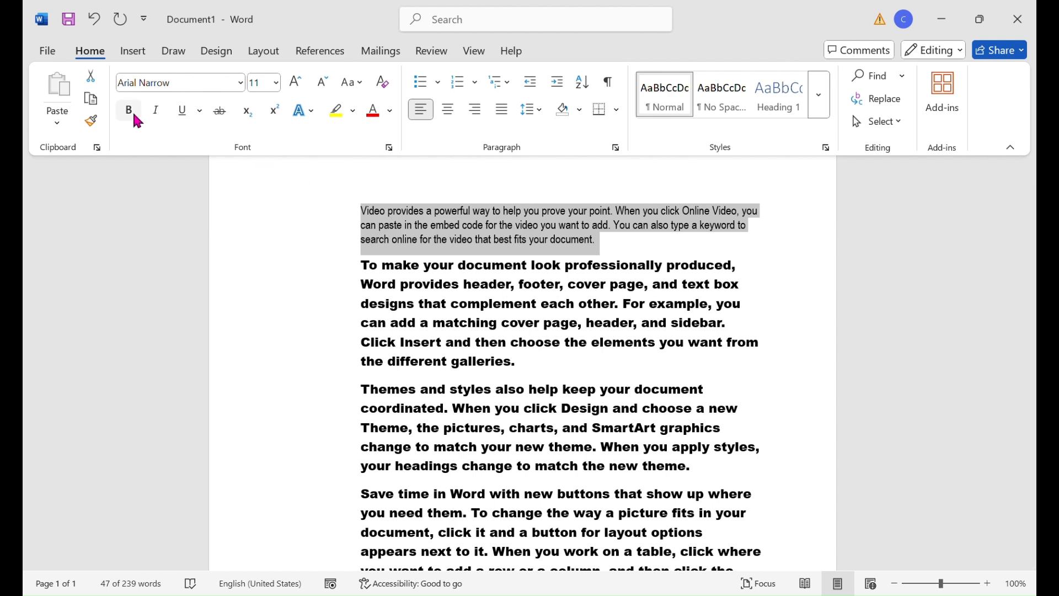
# - Try italic and underline formatting in turn on the first paragraph, removing each one again
pyautogui.click(158, 115)
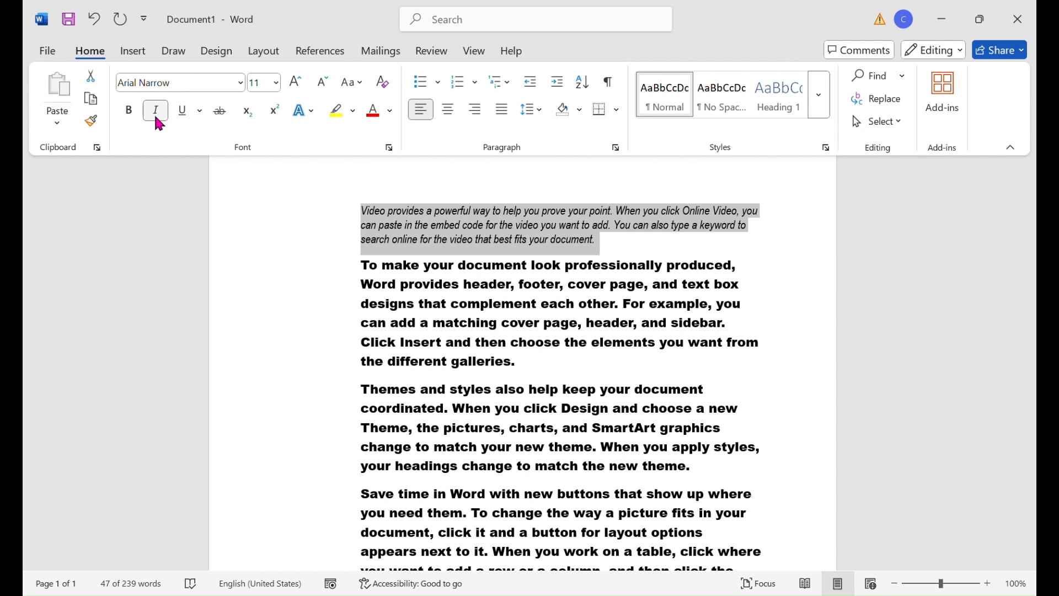
pyautogui.click(156, 117)
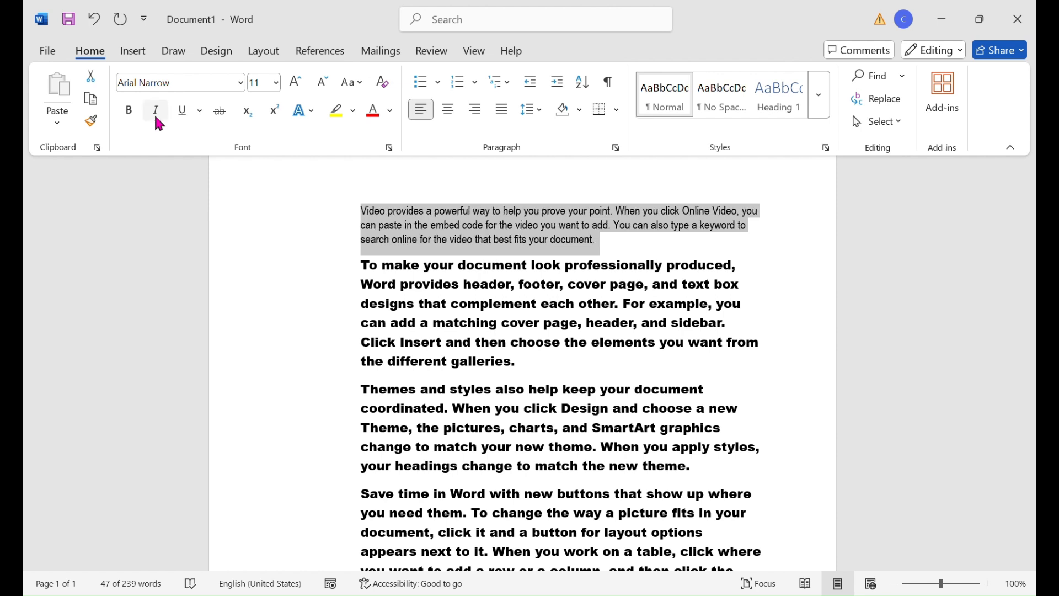
pyautogui.click(188, 110)
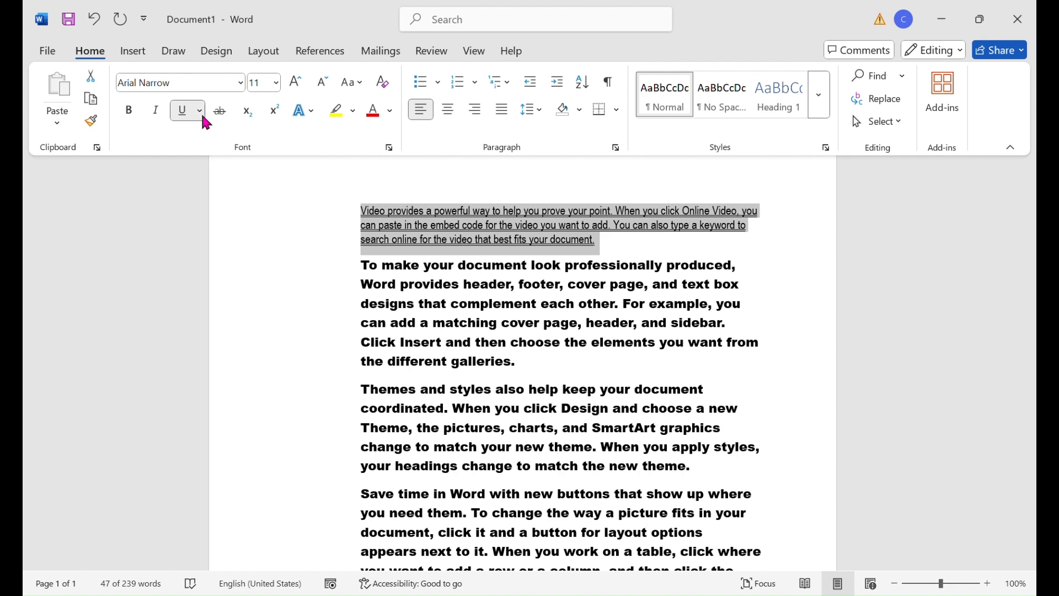
pyautogui.click(214, 178)
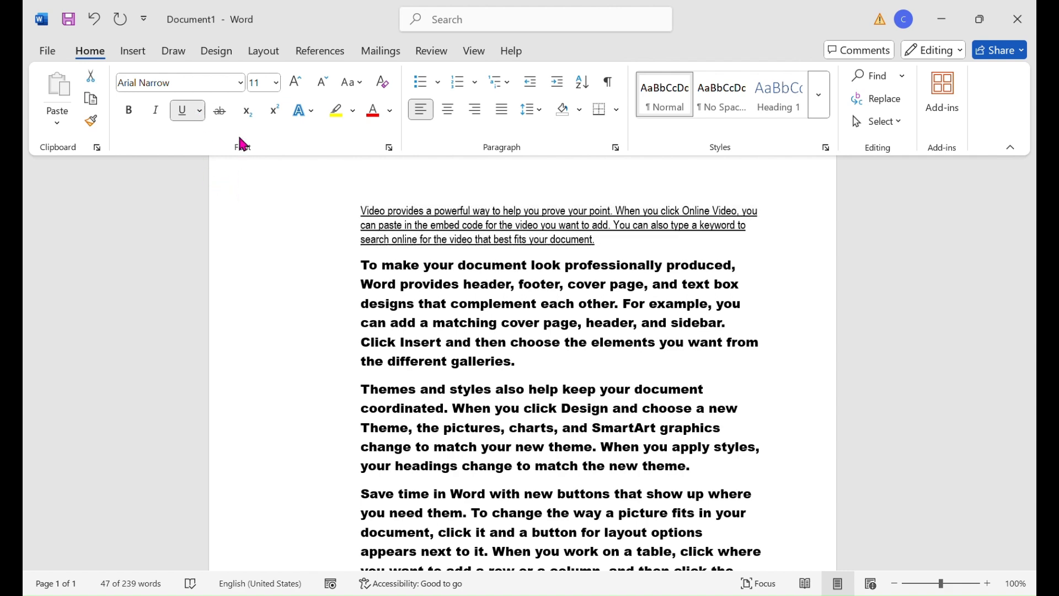
pyautogui.click(178, 113)
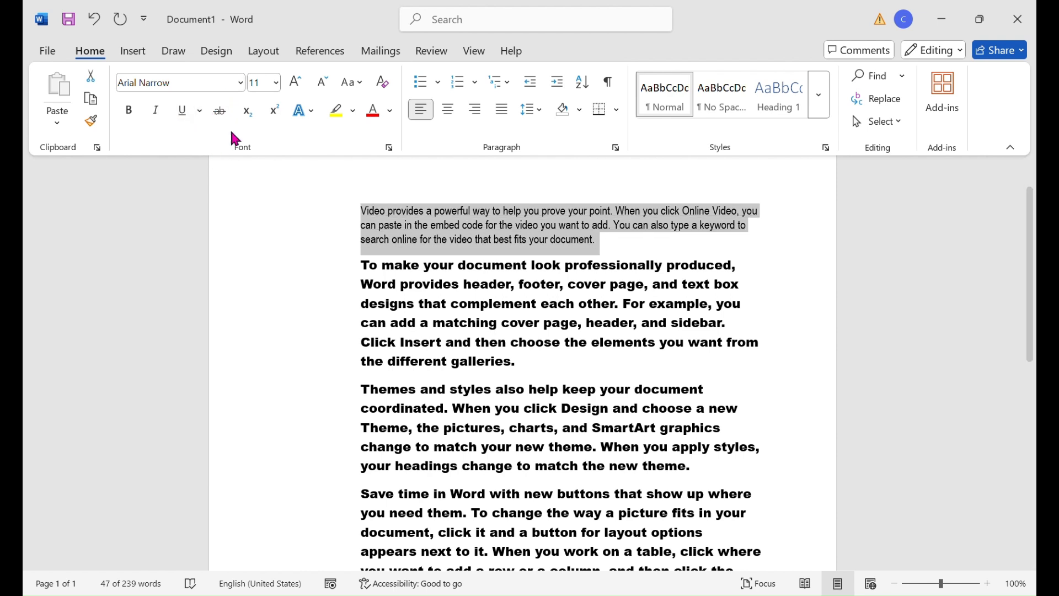
# - Apply the bold gold text effect to the first paragraph
pyautogui.click(314, 117)
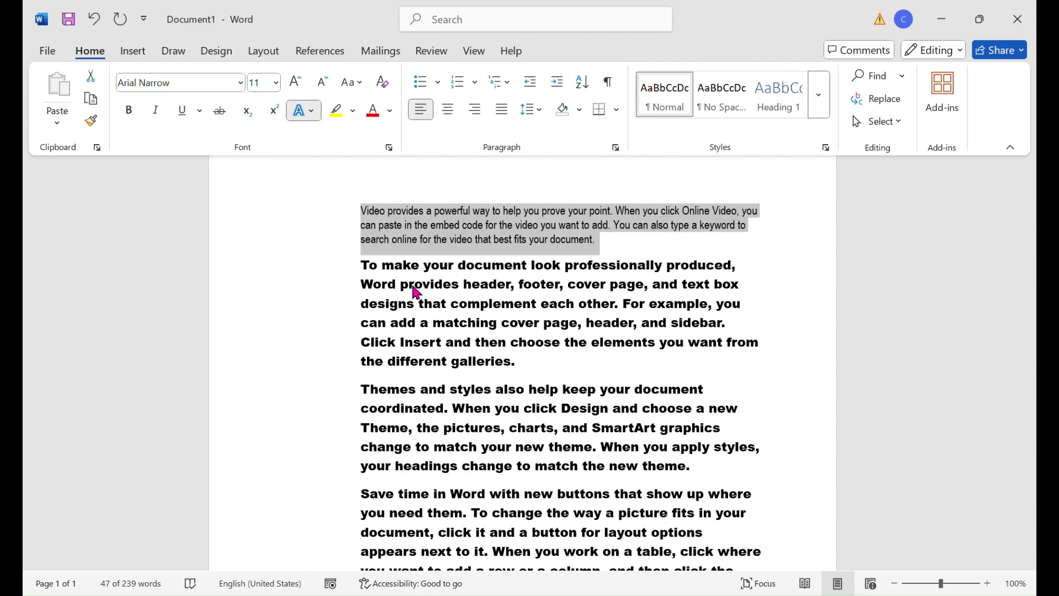
pyautogui.click(480, 148)
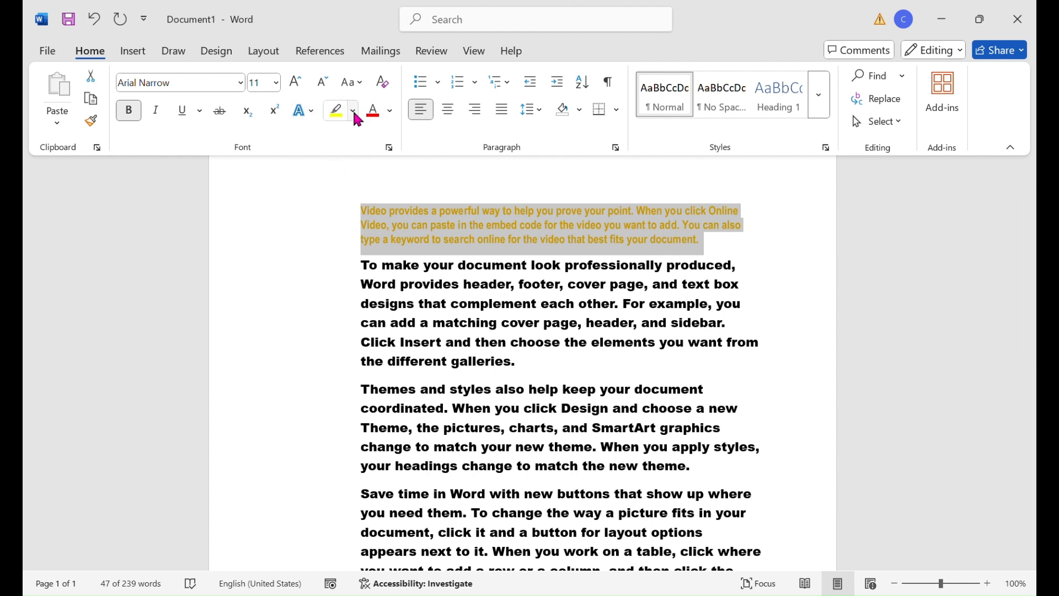
pyautogui.click(491, 210)
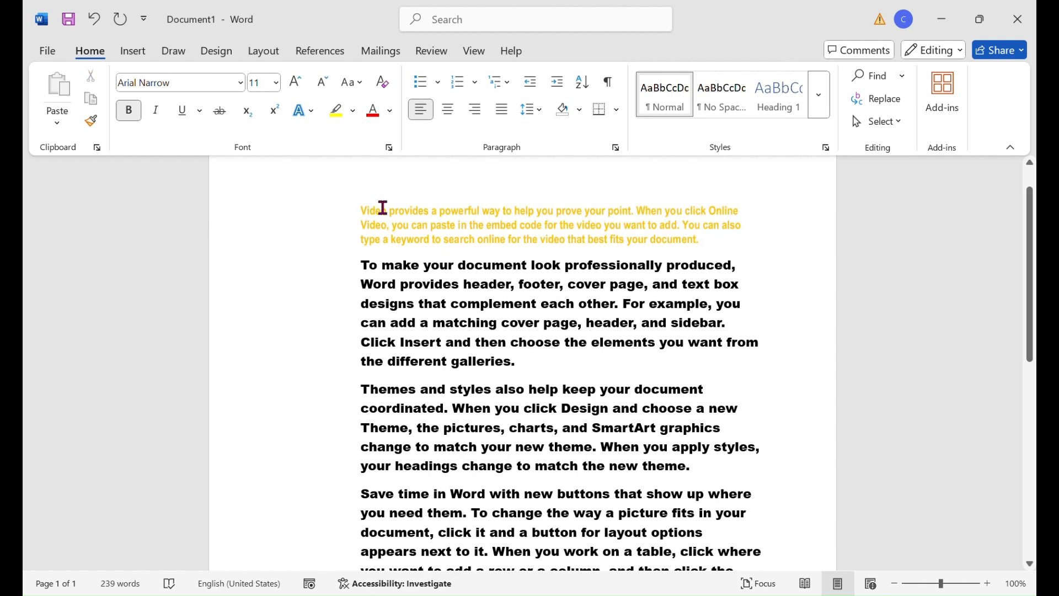
# - Highlight the text of the first paragraph in dark green
pyautogui.moveTo(378, 218); pyautogui.dragTo(723, 254)
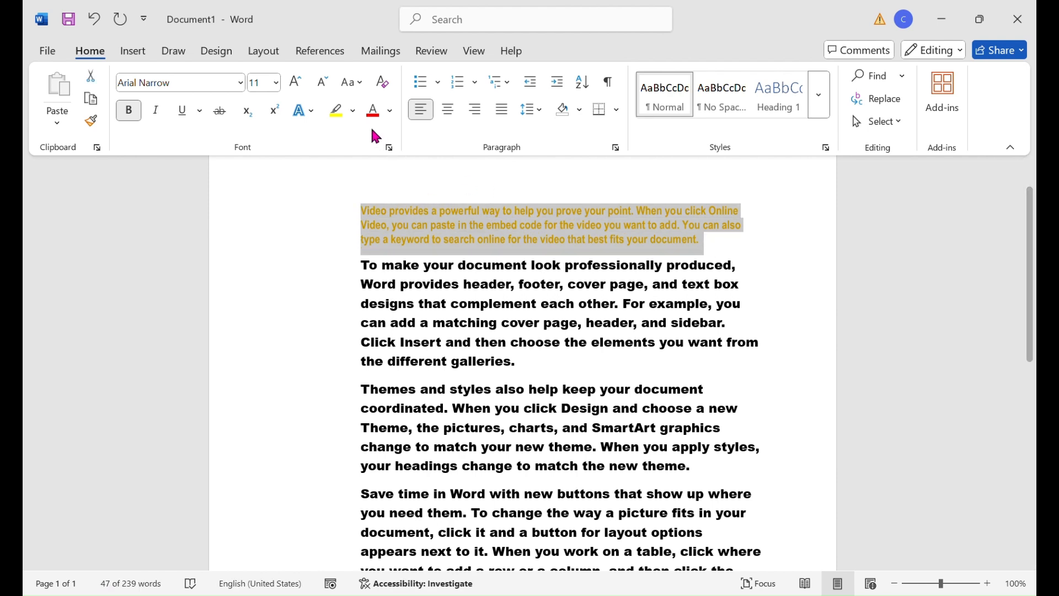
pyautogui.click(354, 114)
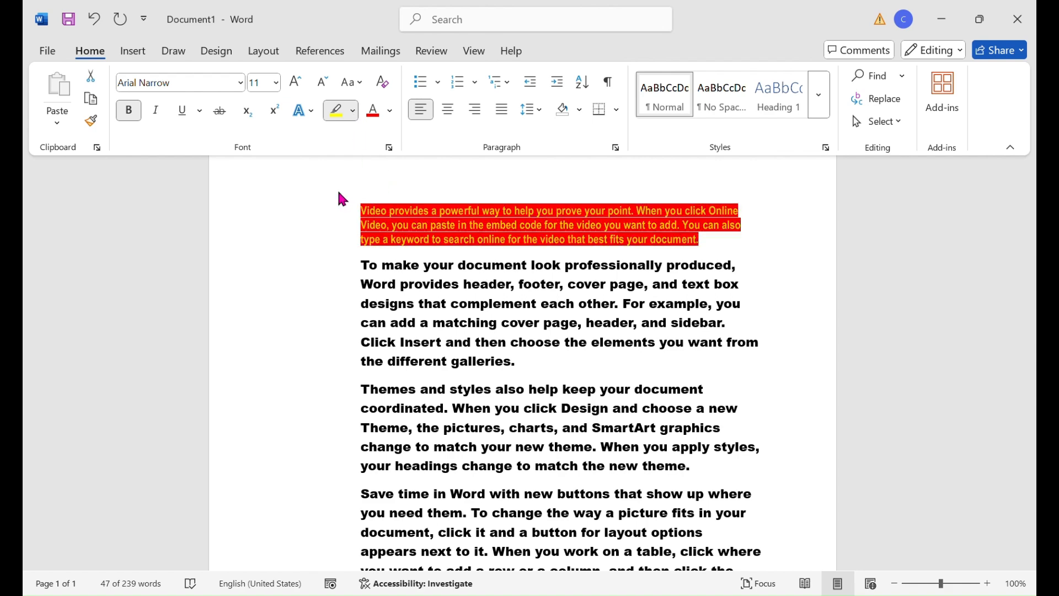
pyautogui.click(412, 197)
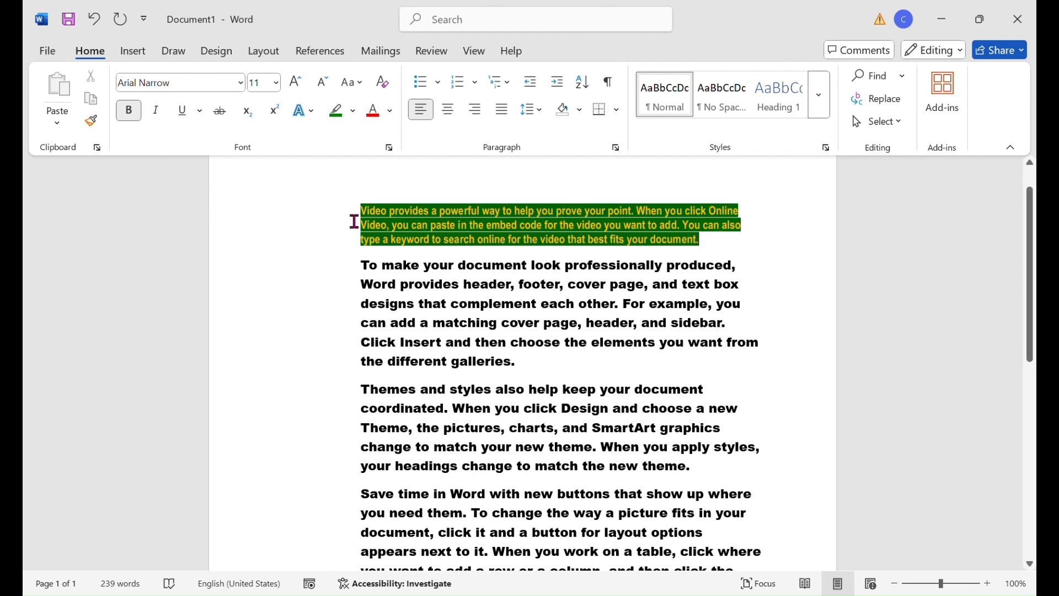
# - Change the font color of the highlighted first paragraph to red
pyautogui.moveTo(401, 216); pyautogui.dragTo(710, 248)
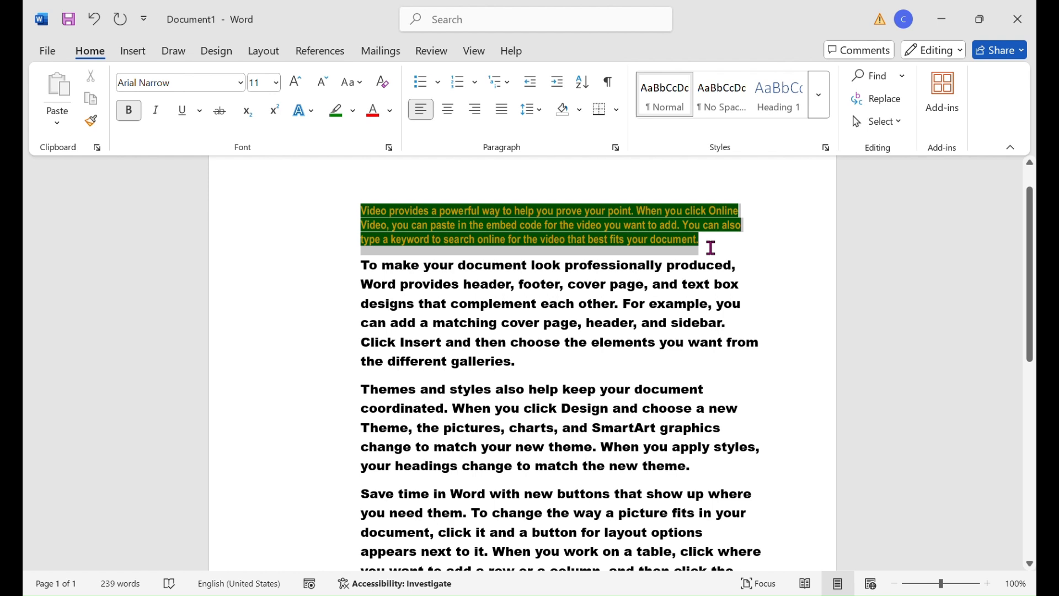
pyautogui.click(392, 113)
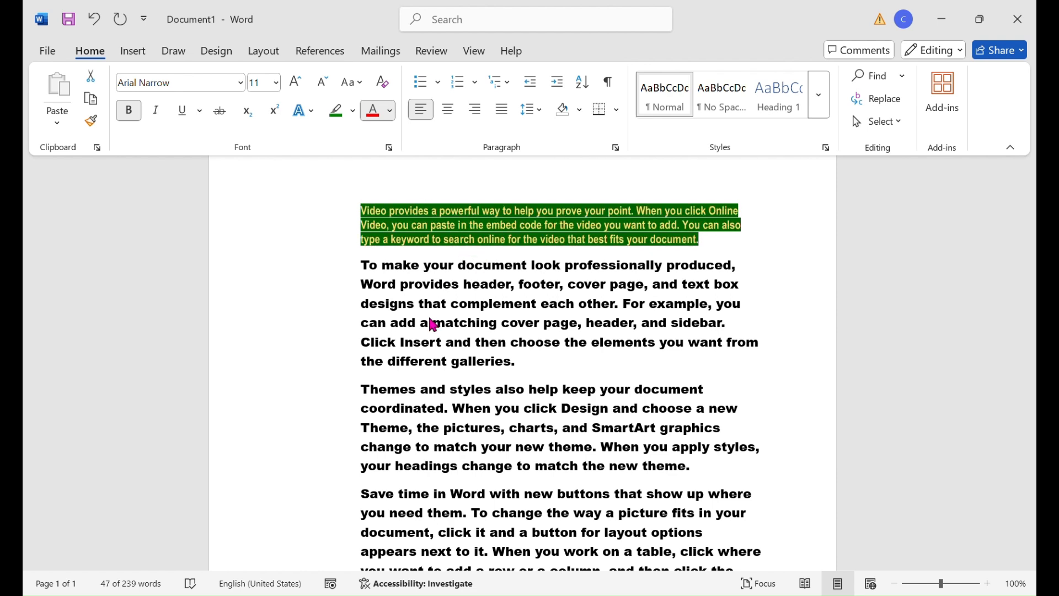
pyautogui.click(385, 324)
pyautogui.click(427, 219)
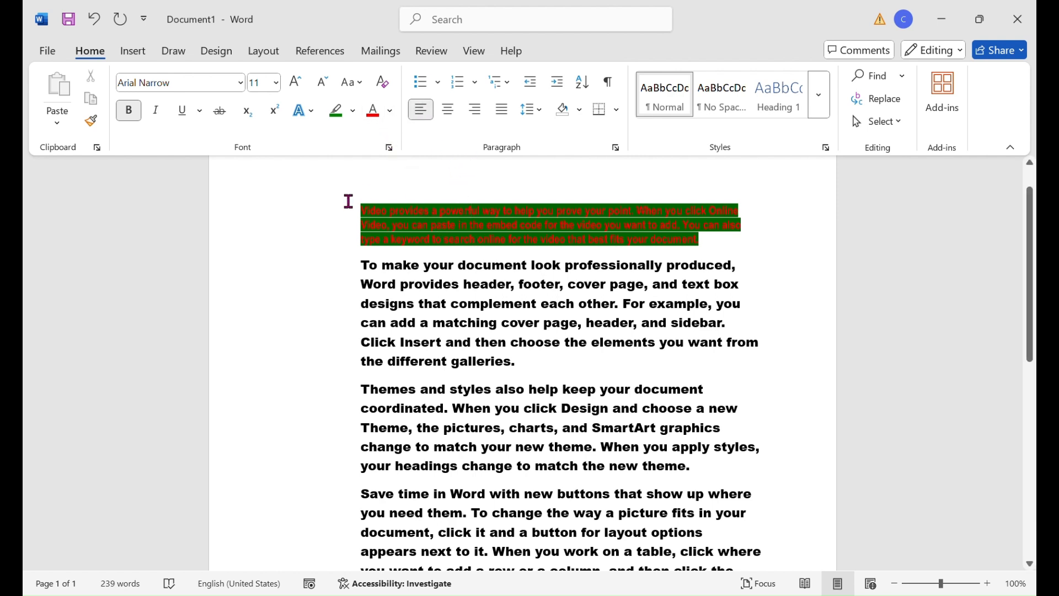
# - Justify the first paragraph after trying centered, left and right alignment on it
pyautogui.moveTo(360, 215); pyautogui.dragTo(753, 256)
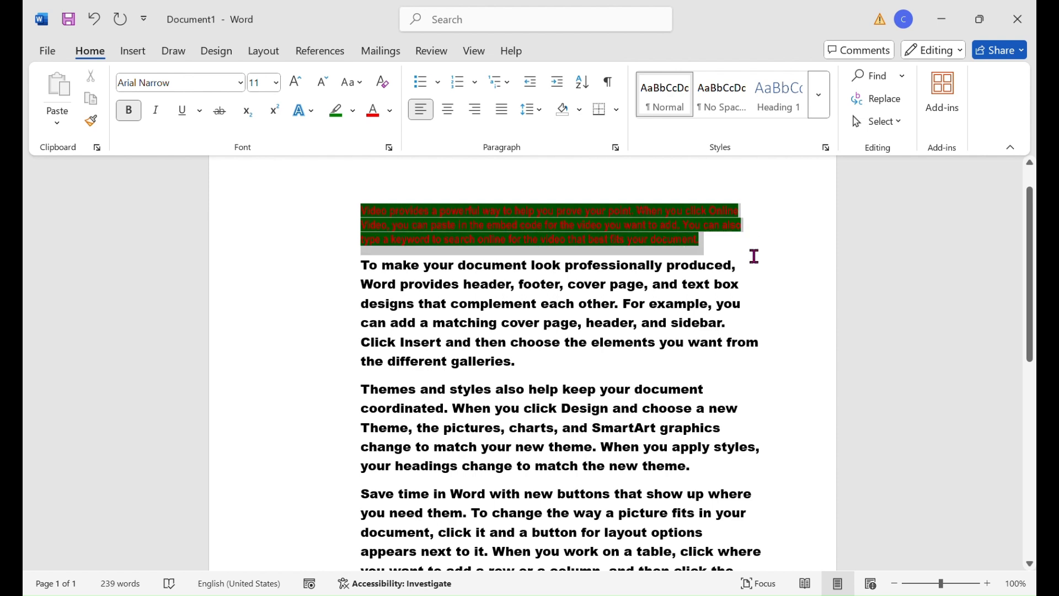
pyautogui.click(446, 117)
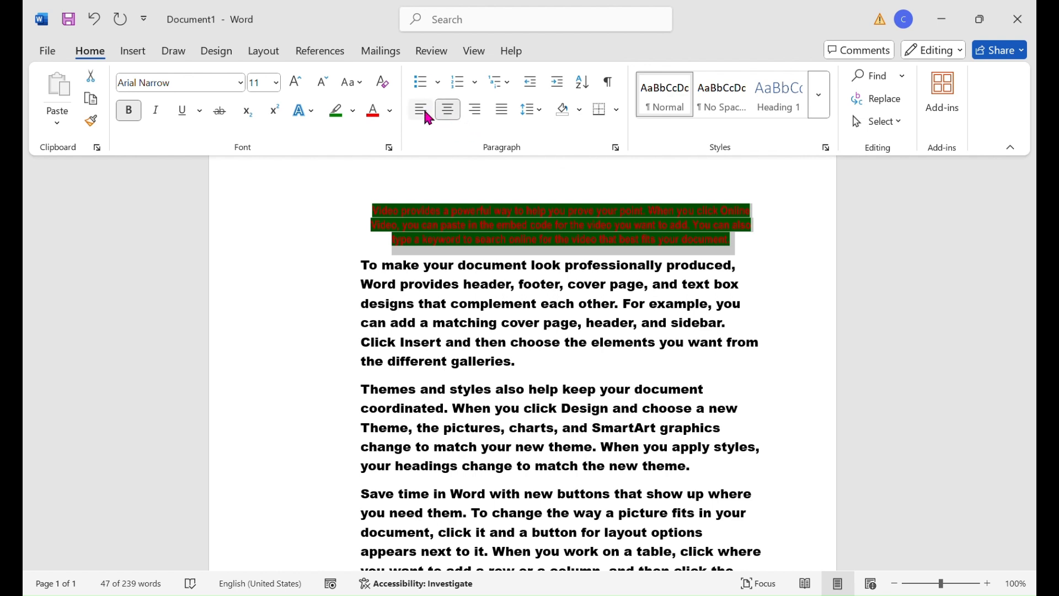
pyautogui.click(417, 113)
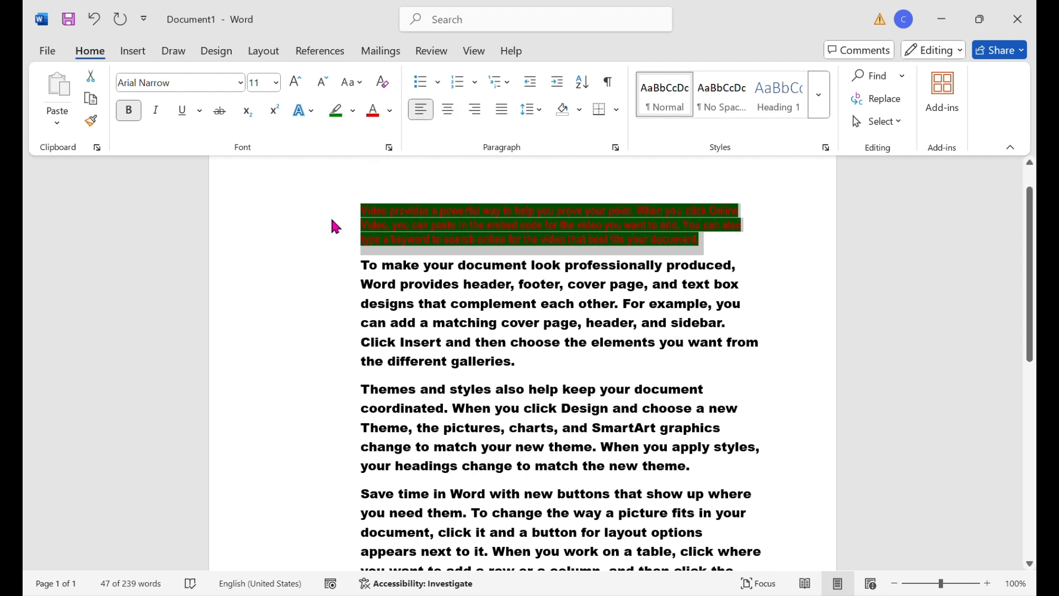
pyautogui.click(480, 120)
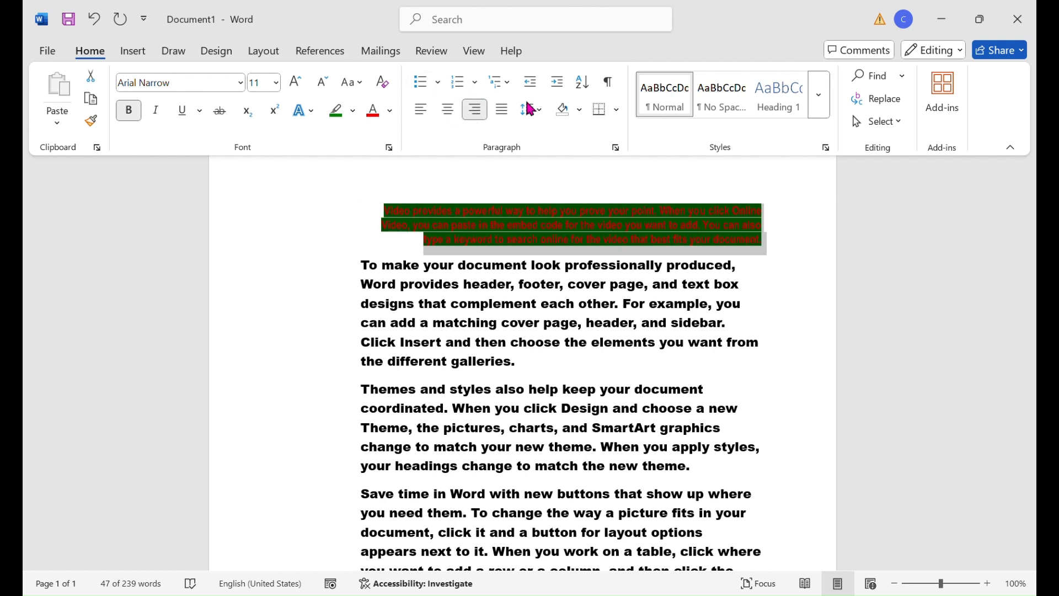
pyautogui.click(503, 111)
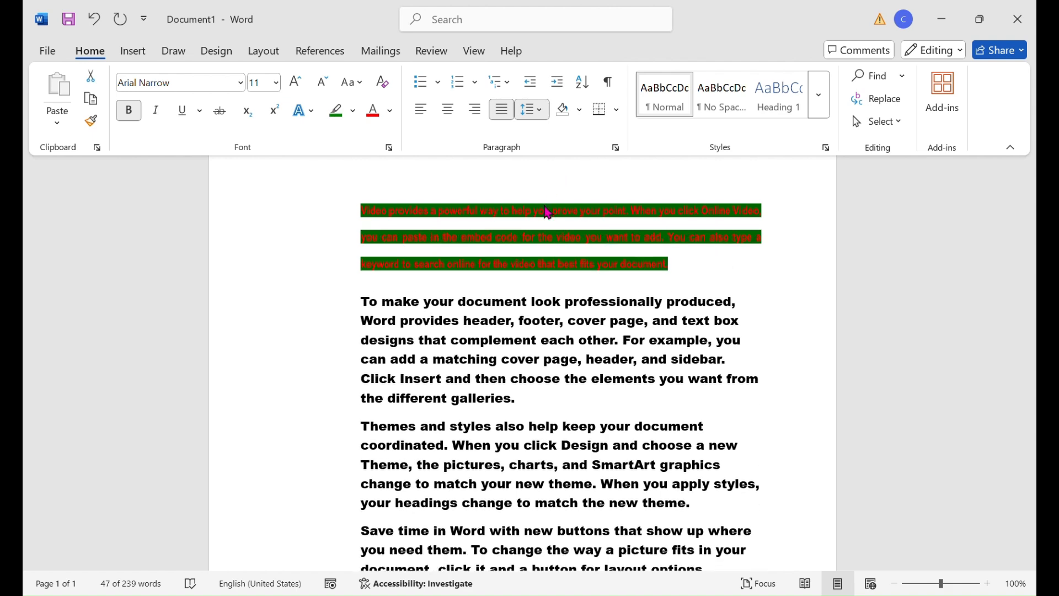
# - Try wide line spacing on the first paragraph and bring its lines back to a closer spacing
pyautogui.click(544, 206)
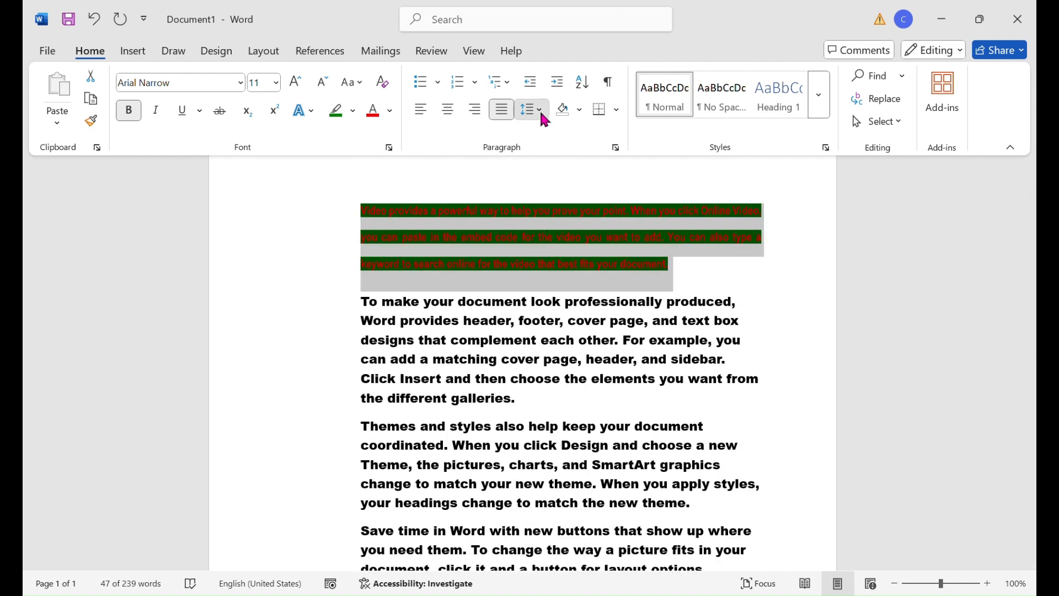
pyautogui.hotkey('ctrl', 'z')
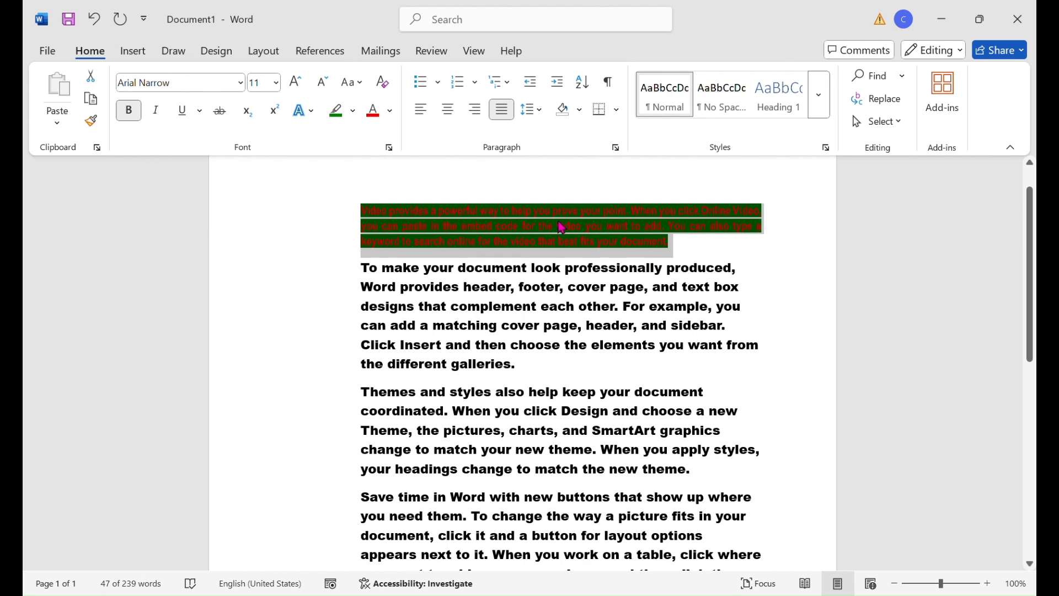
pyautogui.click(595, 175)
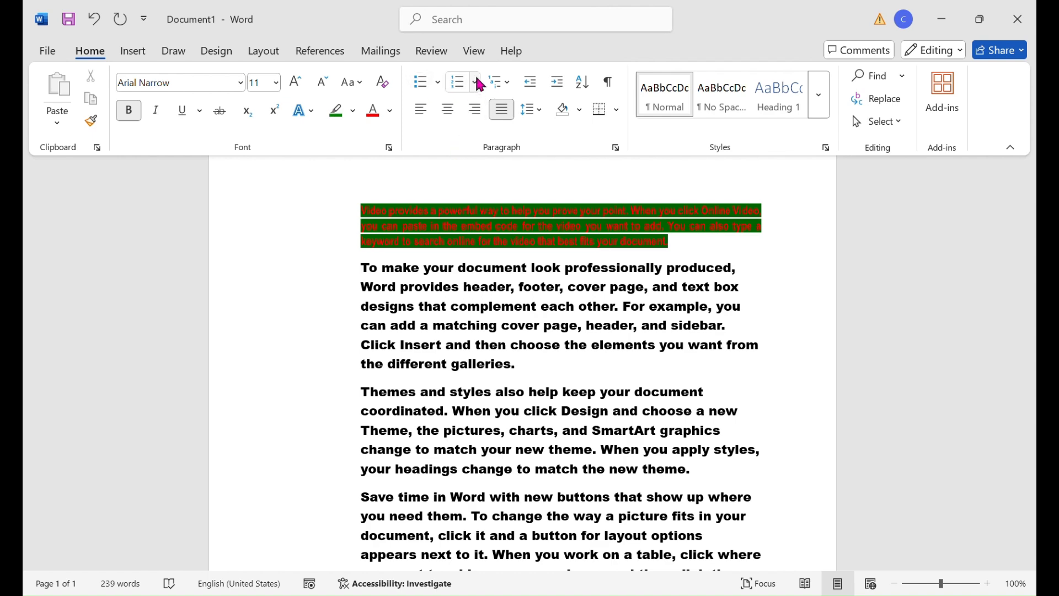
# - Add two blank lines below the last paragraph at the end of the document
pyautogui.scroll(-4, 475, 131)
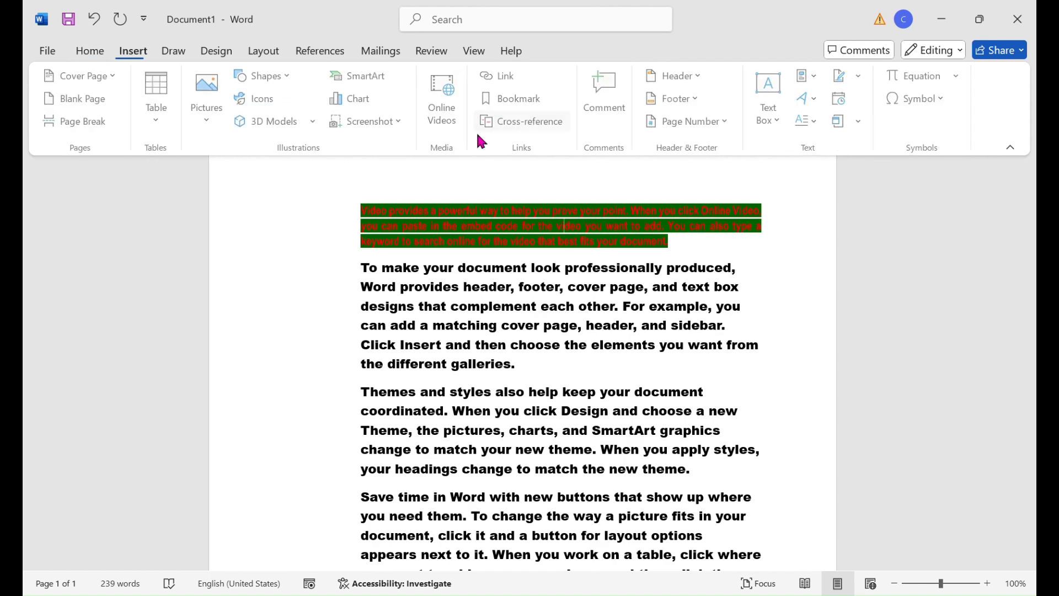
pyautogui.click(90, 51)
pyautogui.scroll(-3, 485, 335)
pyautogui.scroll(-7, 503, 381)
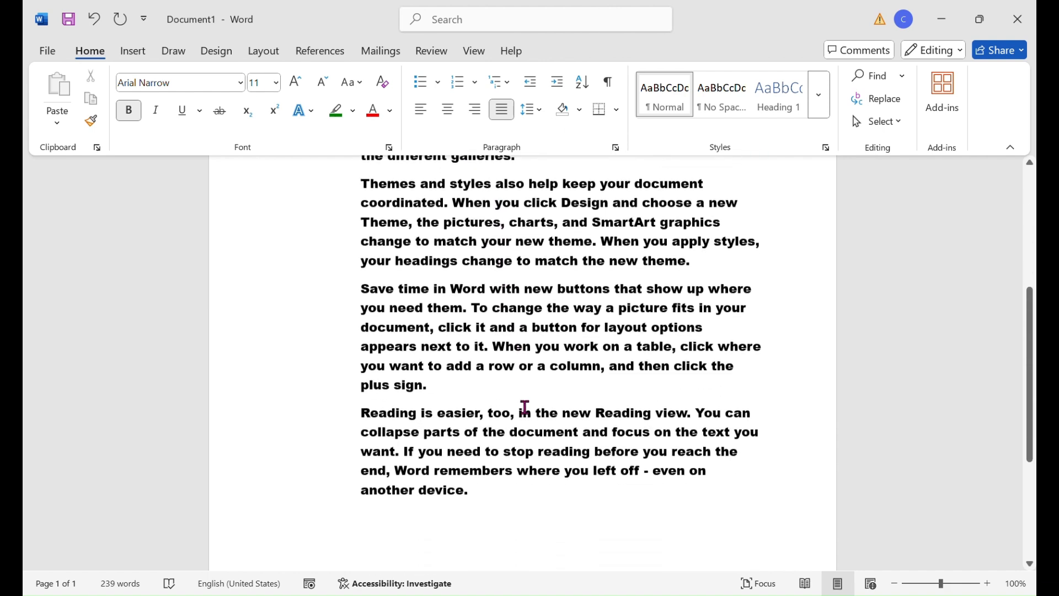
pyautogui.click(420, 422)
pyautogui.click(522, 404)
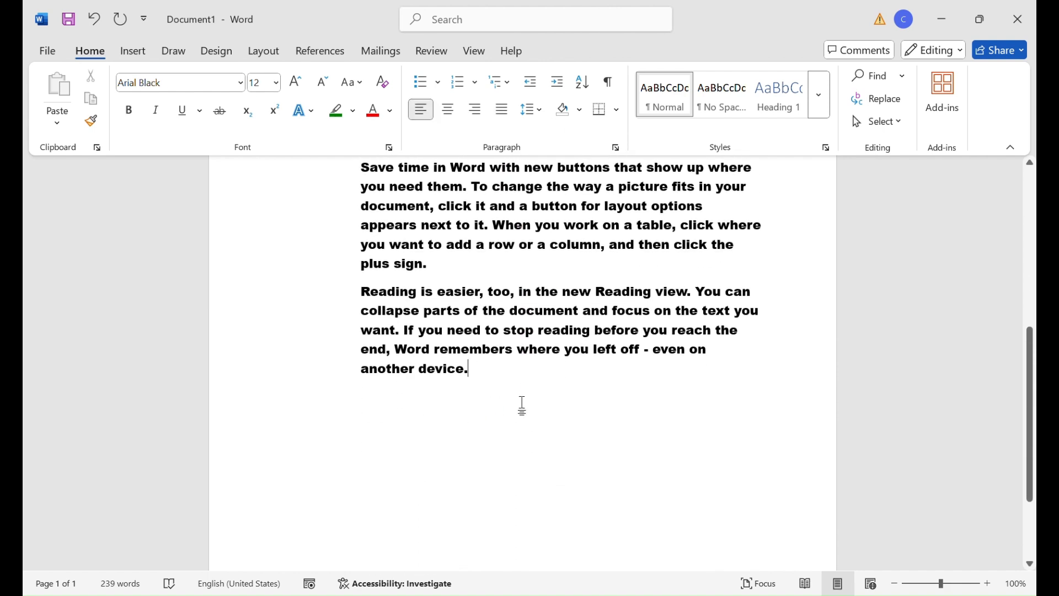
pyautogui.press('Return')
pyautogui.press('Return')
# - Try to start a bulleted list on the last blank line and undo it
pyautogui.click(439, 87)
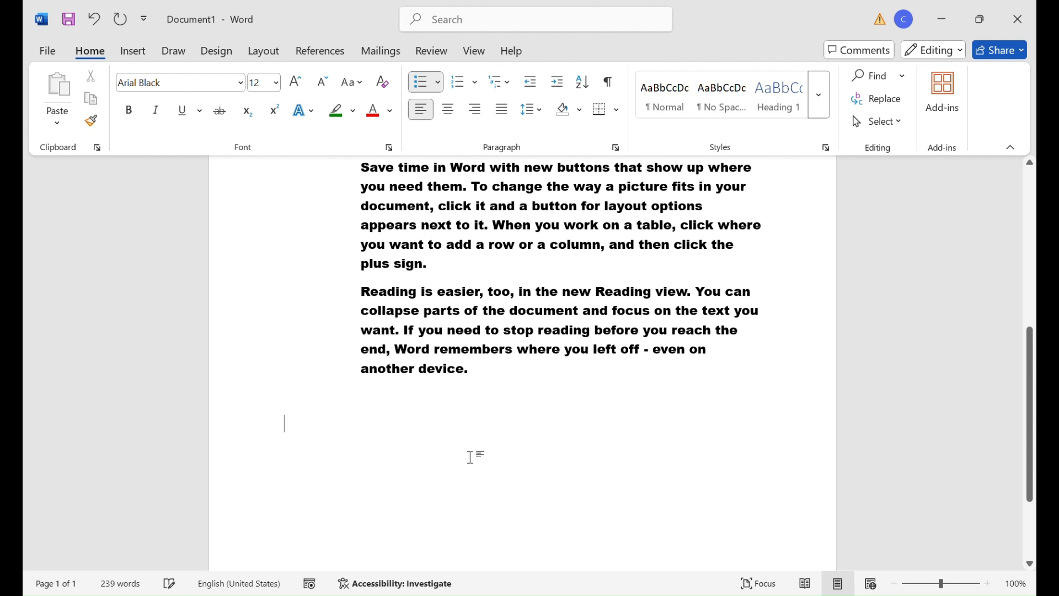
pyautogui.hotkey('ctrl', 'z')
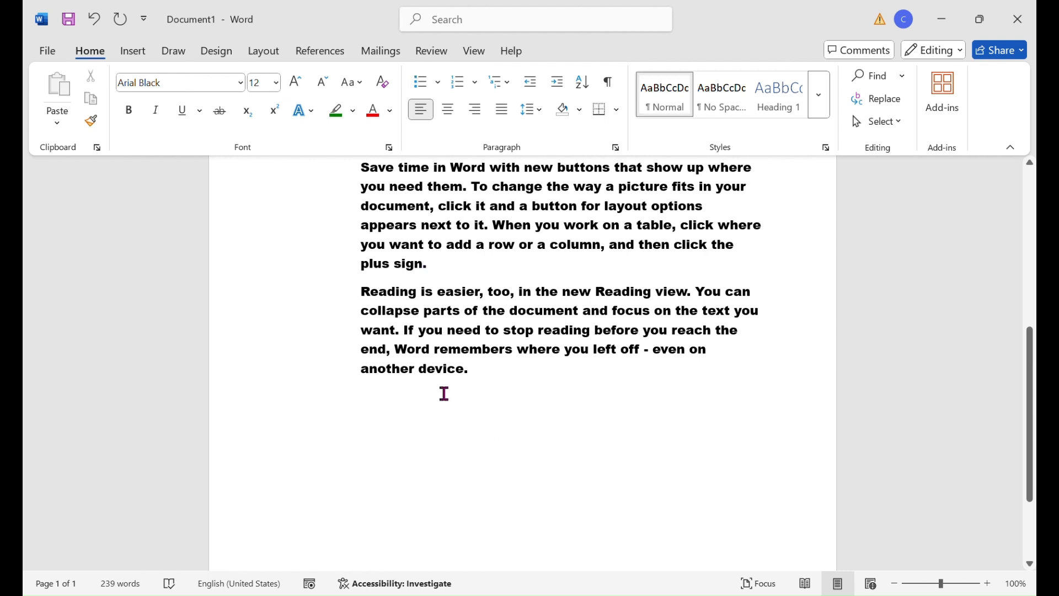
# - Add a bulleted item "Ddd" on the document's last line, and remove the trial second bullet "hh" and the trial numbering below it
pyautogui.click(421, 83)
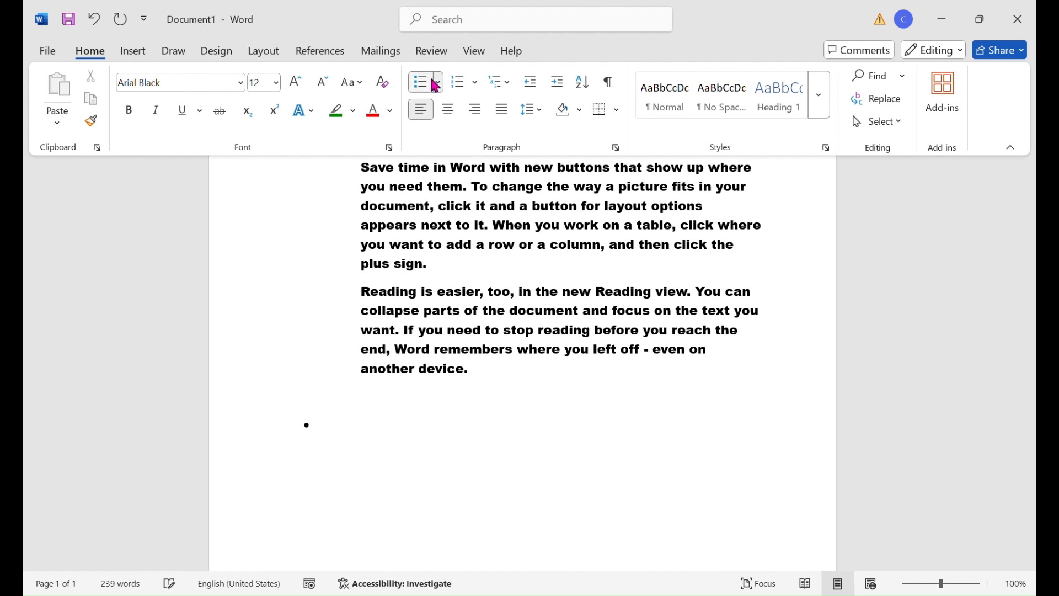
pyautogui.write('ddd')
pyautogui.press('Return')
pyautogui.write('hh')
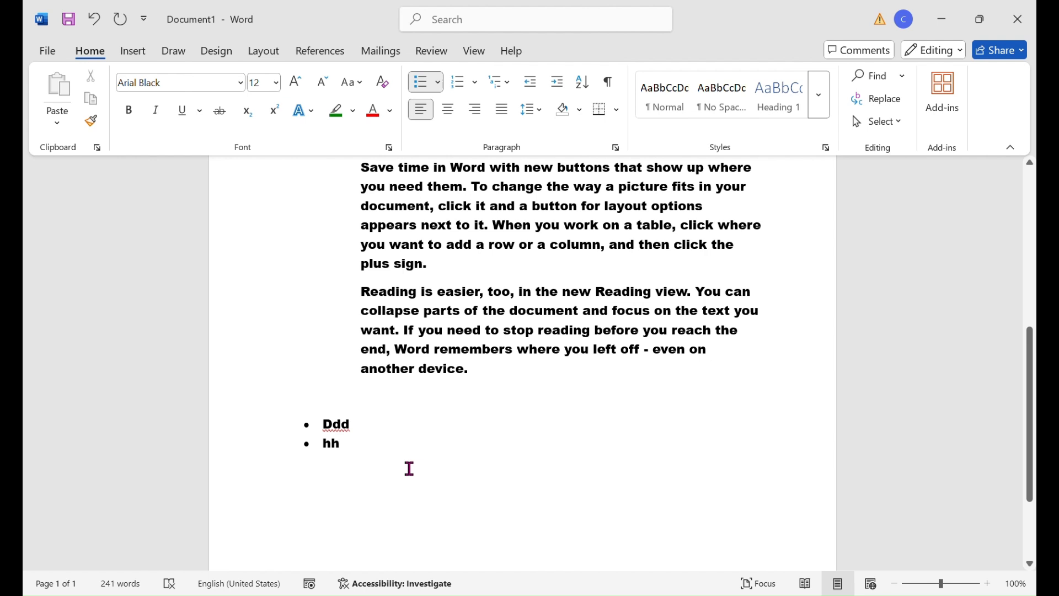
pyautogui.press('BackSpace')
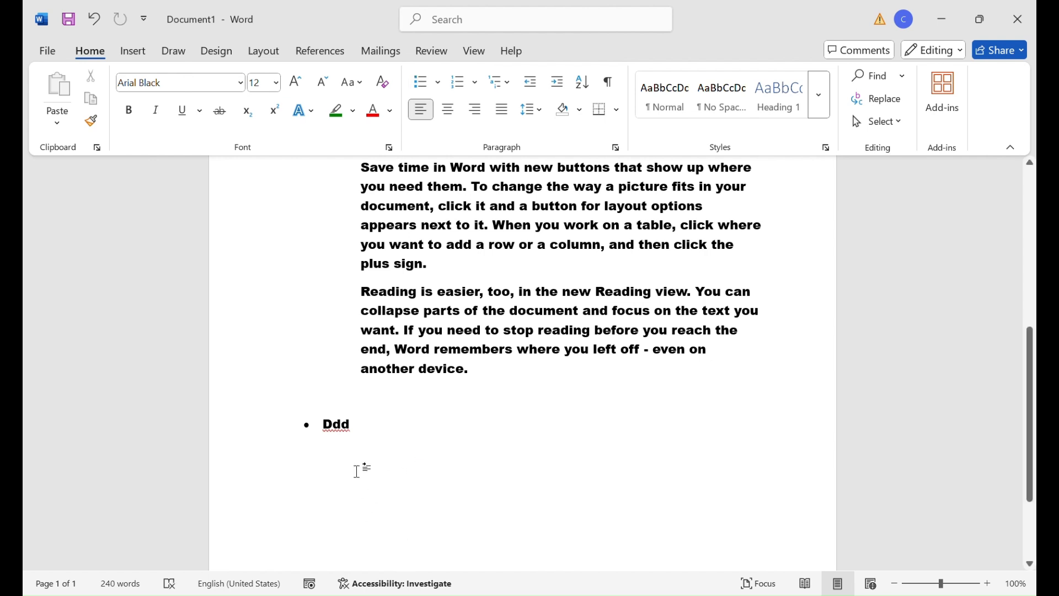
pyautogui.click(474, 87)
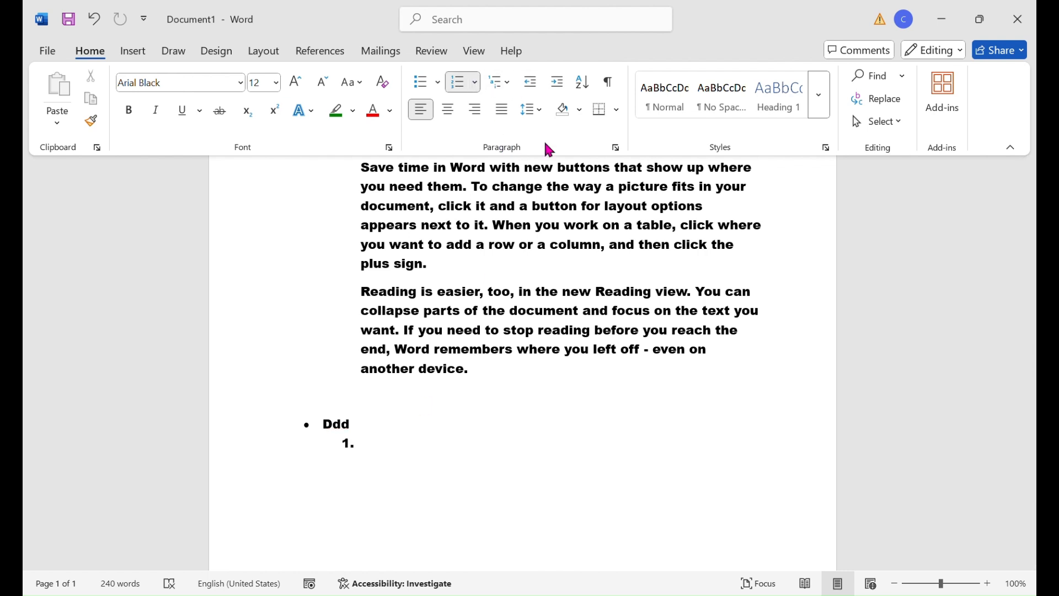
pyautogui.press('BackSpace')
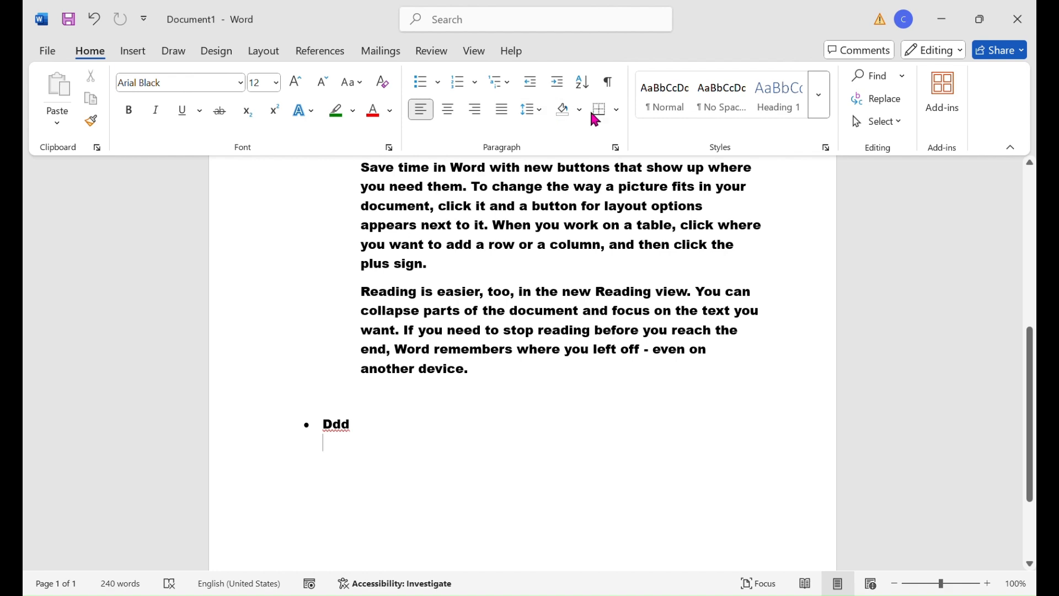
# - Apply borders around and between all paragraphs above the bulleted item
pyautogui.scroll(3, 593, 173)
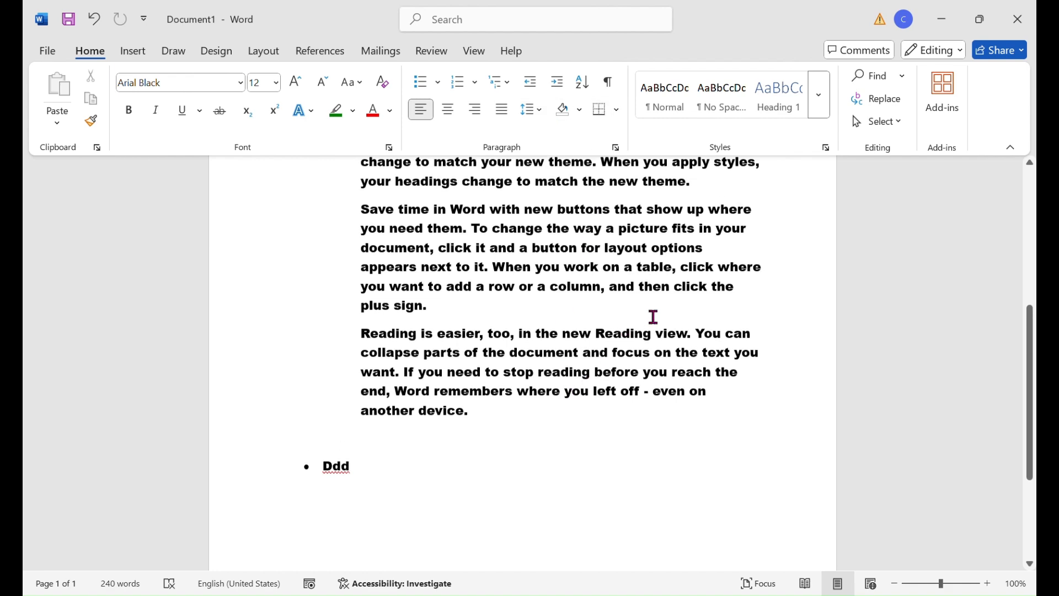
pyautogui.scroll(3, 437, 263)
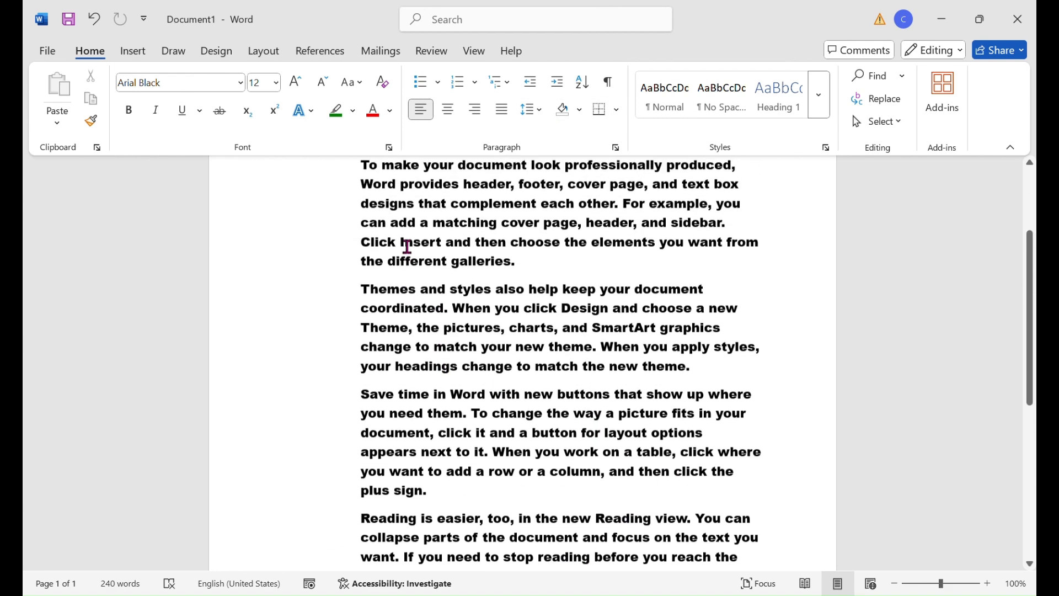
pyautogui.moveTo(372, 253); pyautogui.dragTo(776, 555)
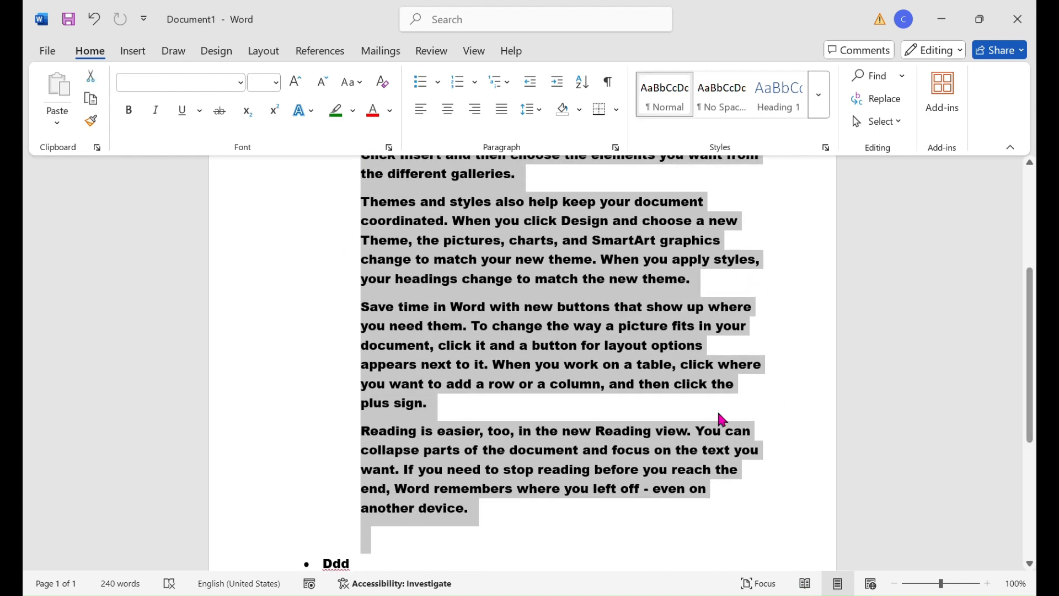
pyautogui.click(617, 111)
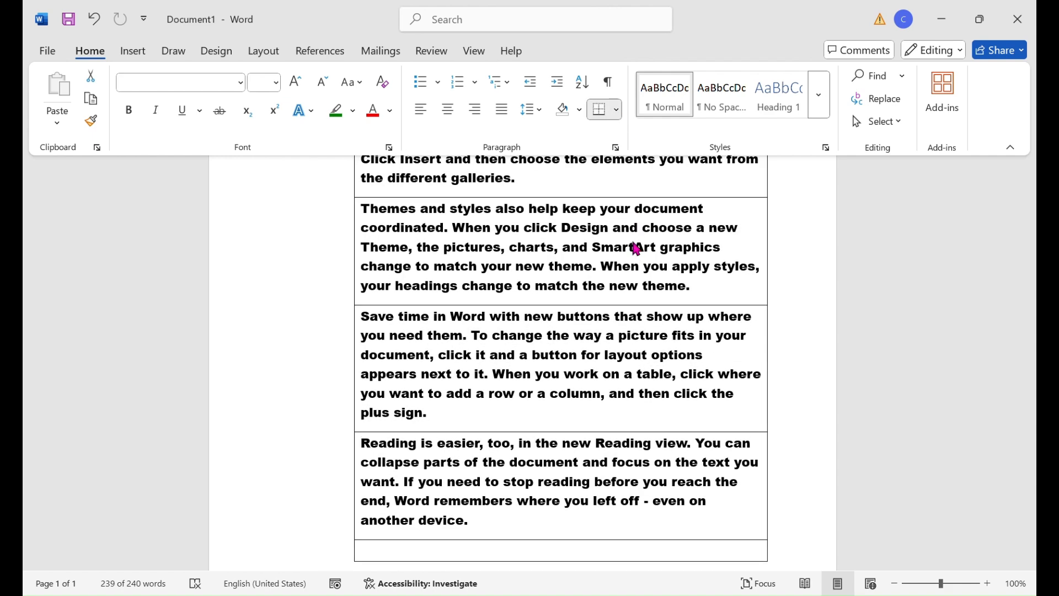
pyautogui.click(633, 246)
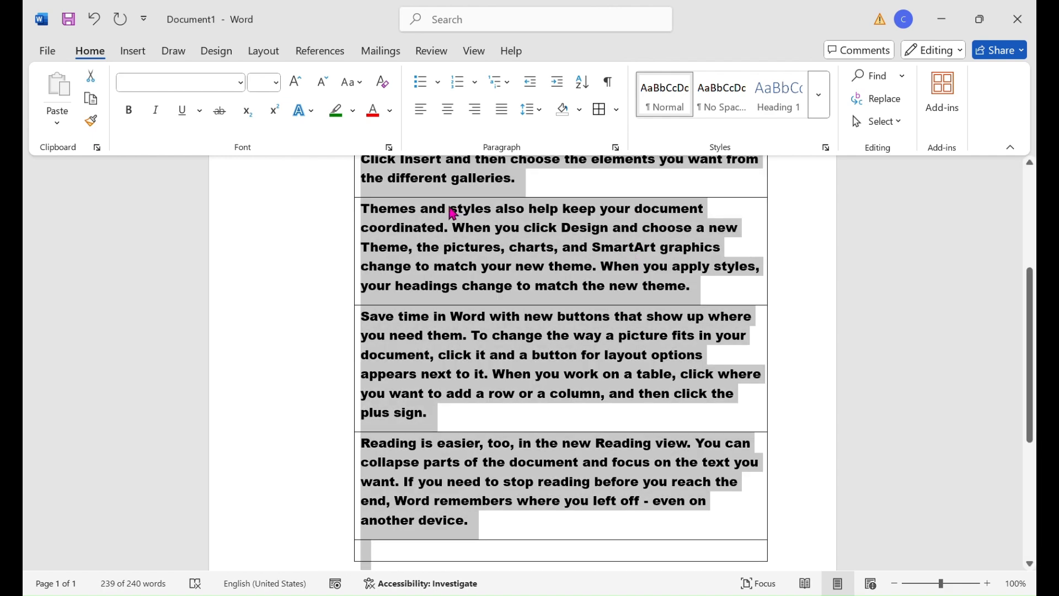
# - Shade the "Themes and styles" paragraph light blue
pyautogui.click(295, 208)
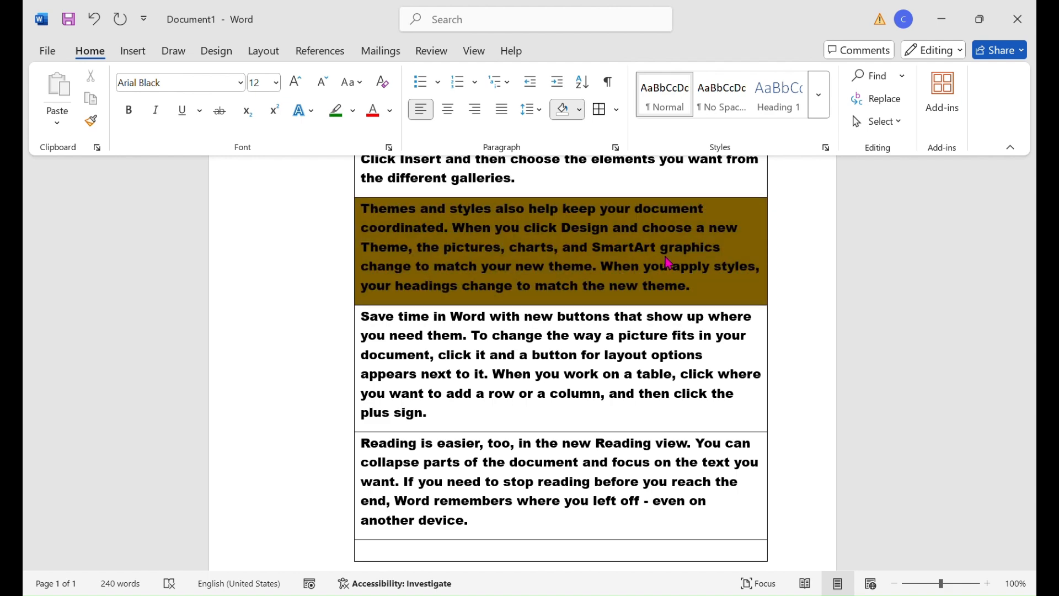
pyautogui.click(673, 219)
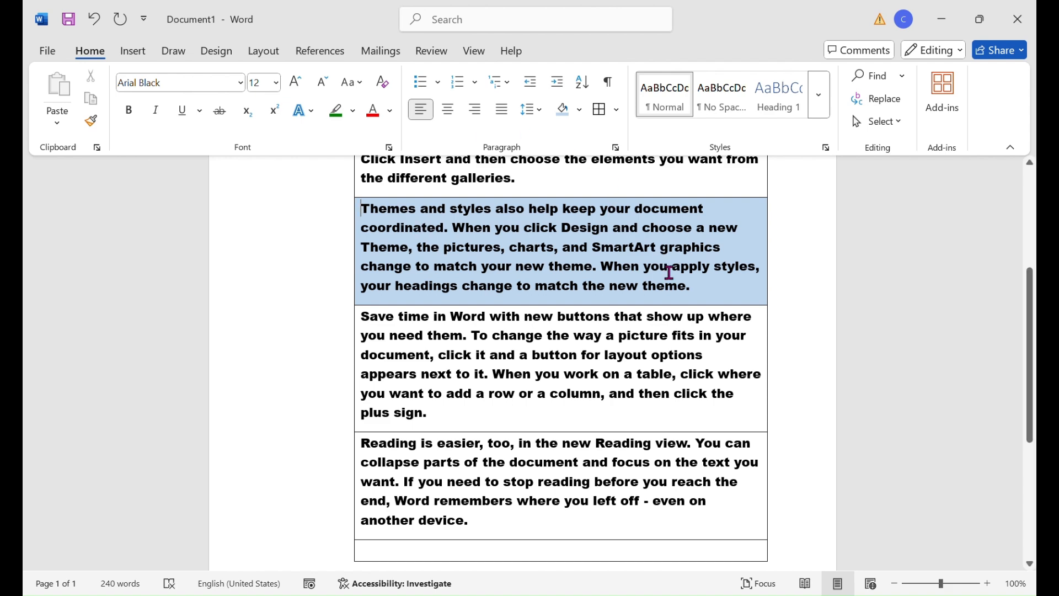
# - Try the No Spacing style on the first paragraph and set that paragraph to the Normal style
pyautogui.scroll(5, 670, 171)
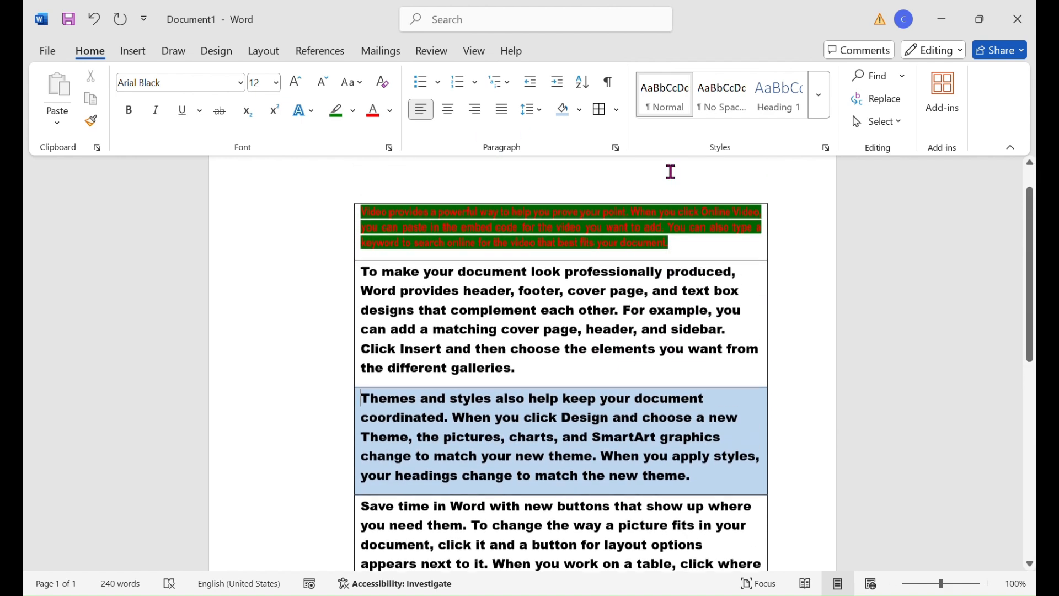
pyautogui.scroll(2, 670, 171)
pyautogui.click(600, 253)
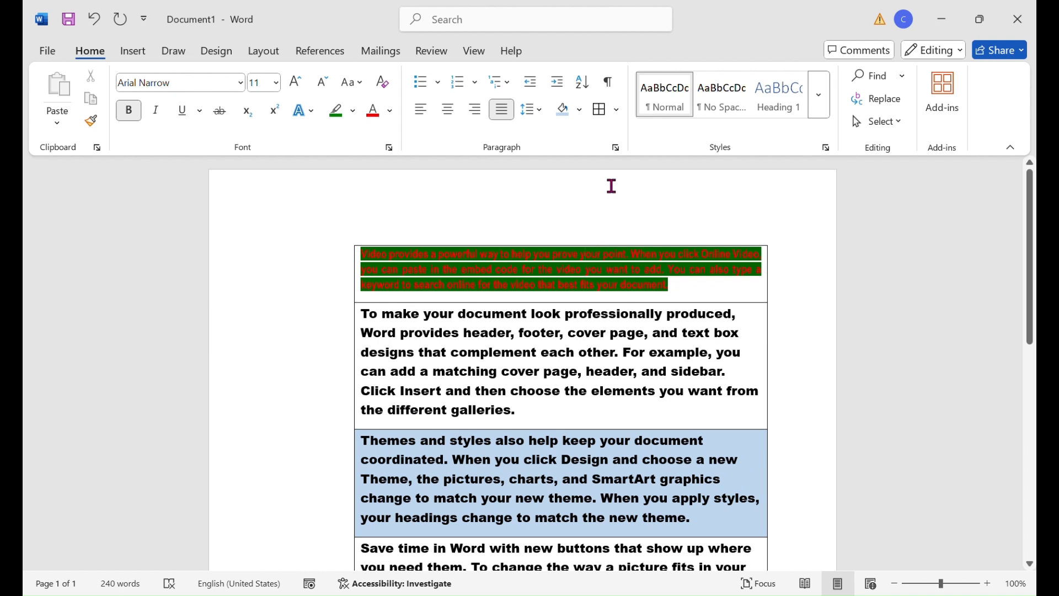
pyautogui.scroll(-2, 710, 141)
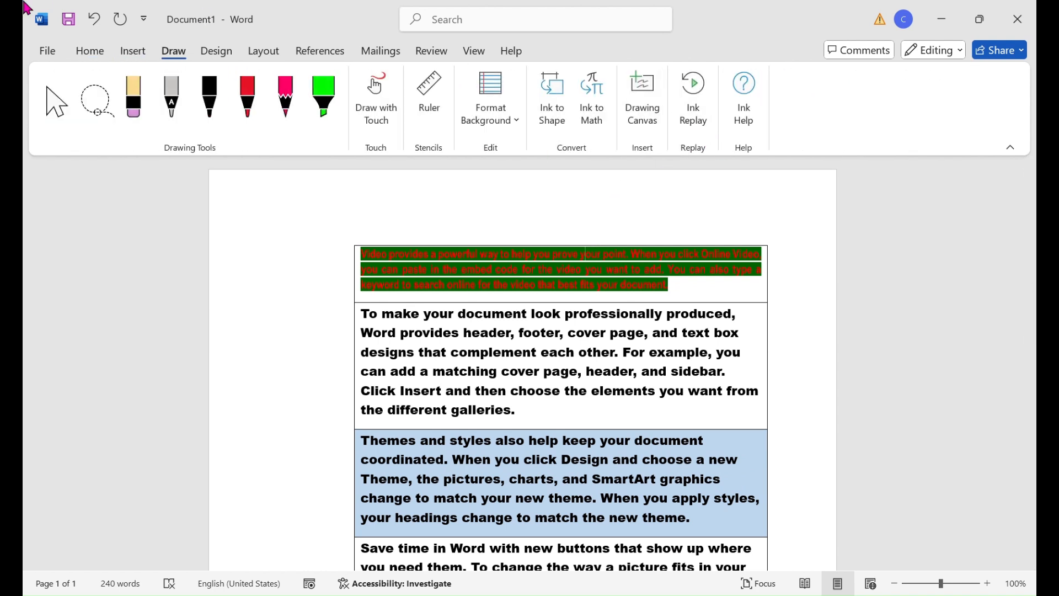
pyautogui.click(91, 52)
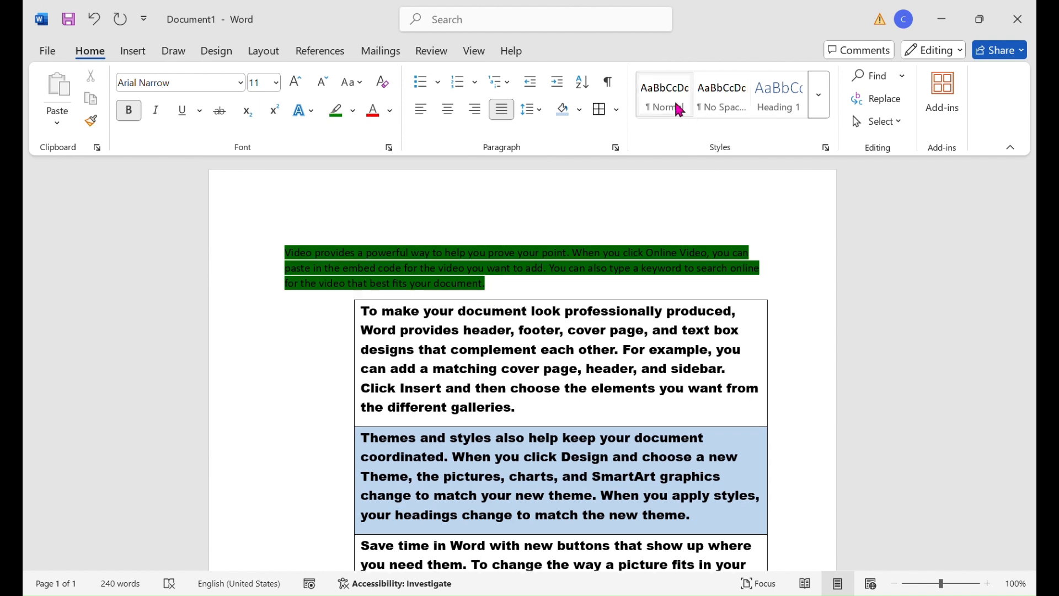
pyautogui.click(721, 112)
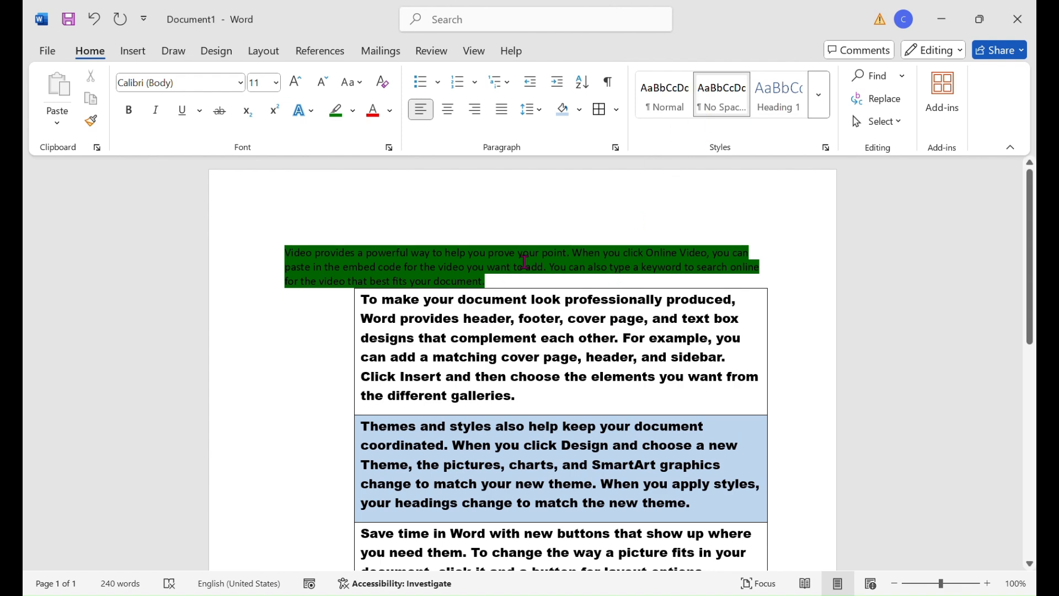
pyautogui.click(663, 101)
pyautogui.click(550, 437)
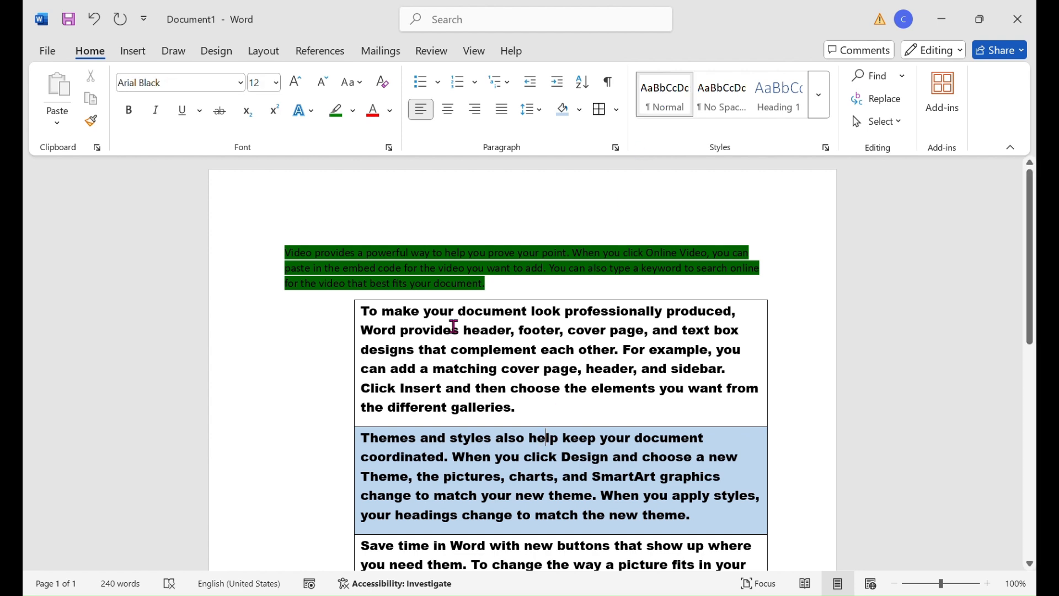
pyautogui.click(563, 253)
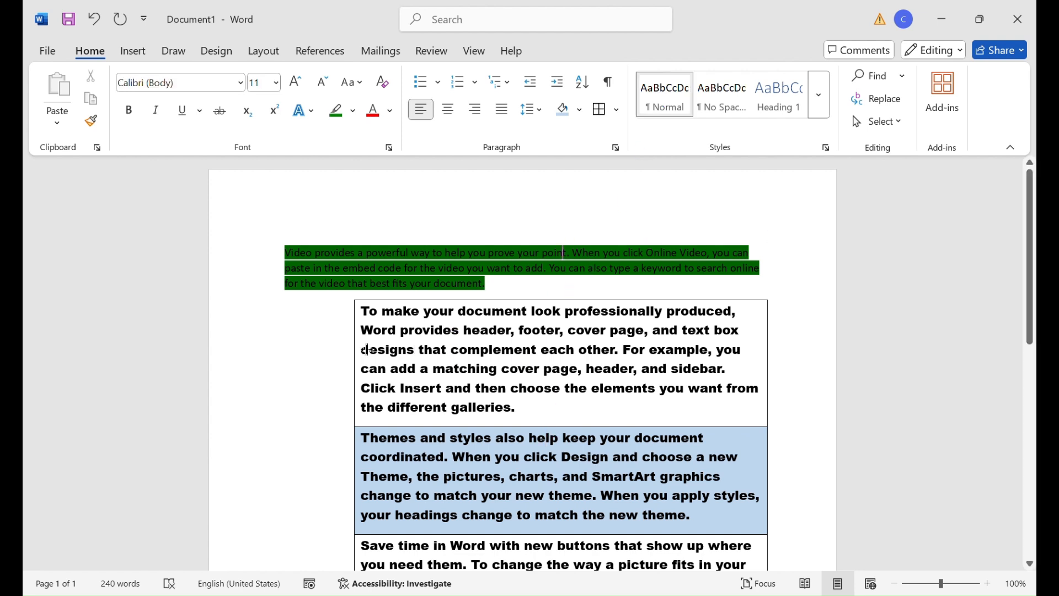
# - Try the No Spacing style on everything below the first paragraph and set that text to the Normal style
pyautogui.moveTo(361, 311); pyautogui.dragTo(647, 562)
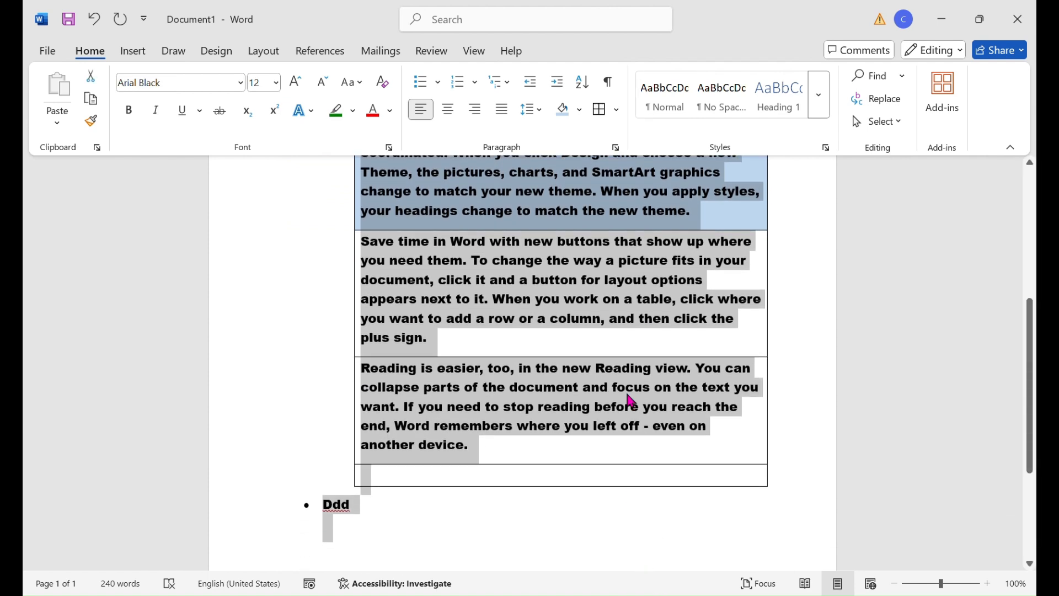
pyautogui.click(710, 104)
pyautogui.scroll(4, 426, 324)
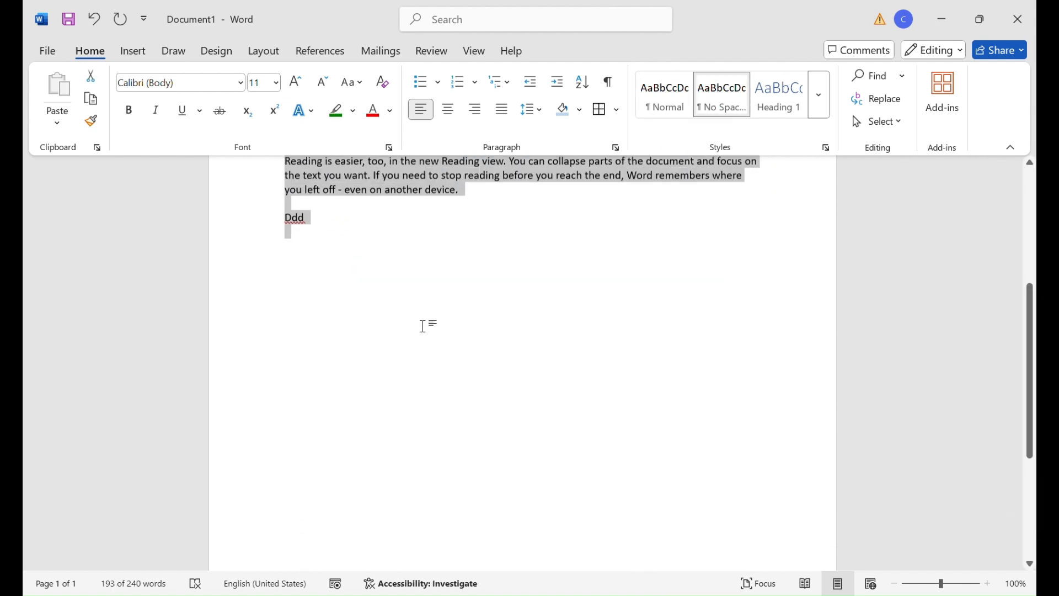
pyautogui.scroll(3, 429, 328)
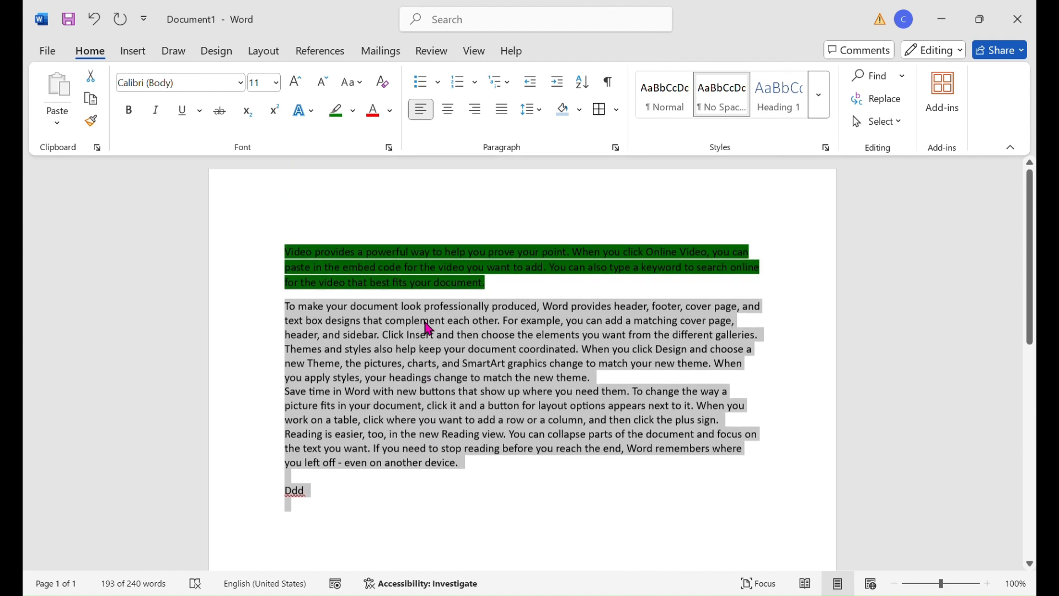
pyautogui.click(668, 109)
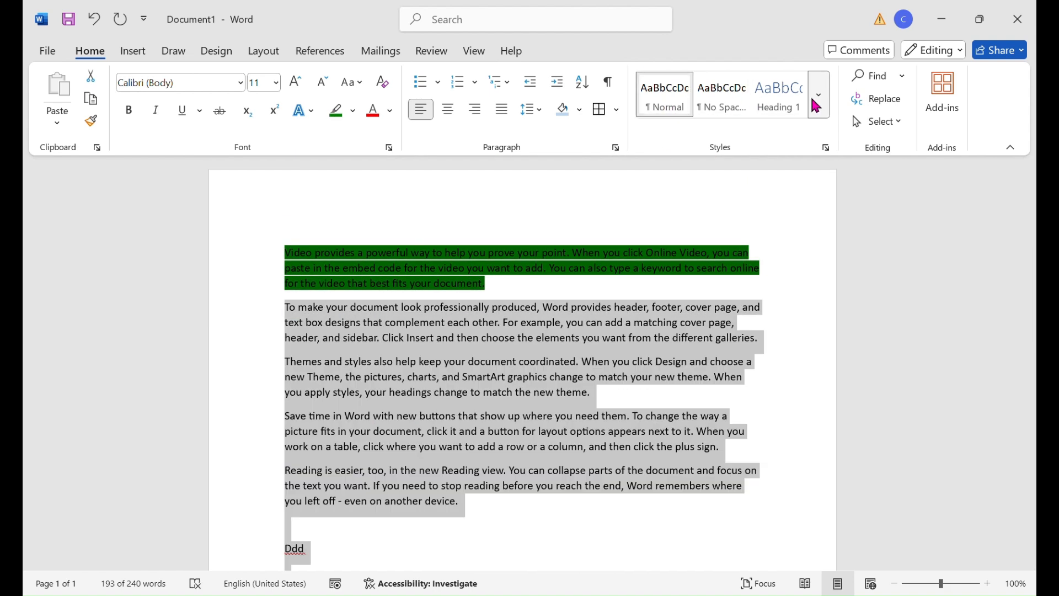
# - Apply the Intense Emphasis style to all text below the first paragraph and deselect it
pyautogui.click(817, 105)
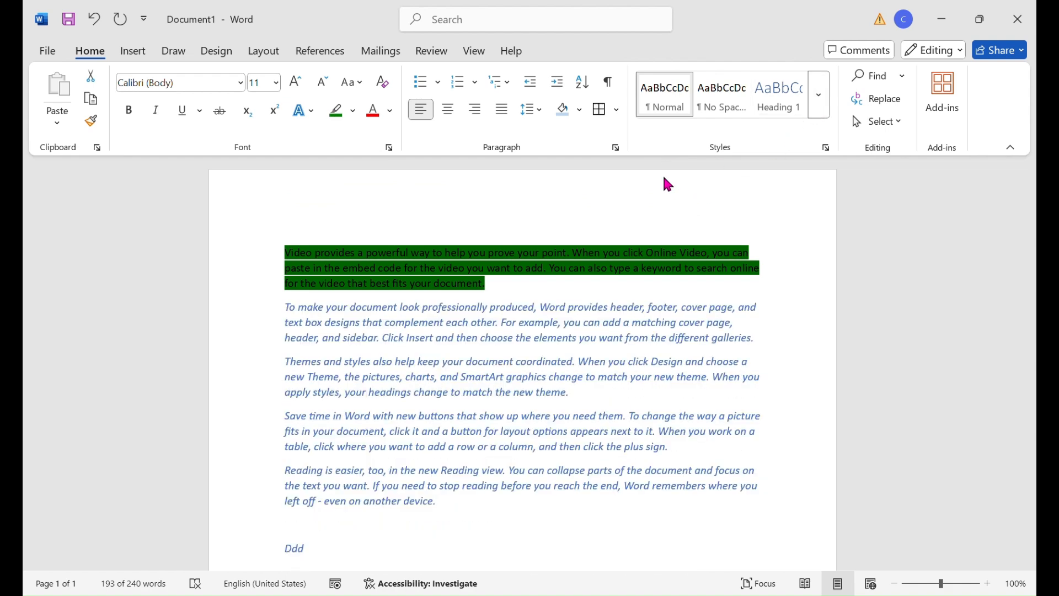
pyautogui.click(662, 173)
pyautogui.click(783, 280)
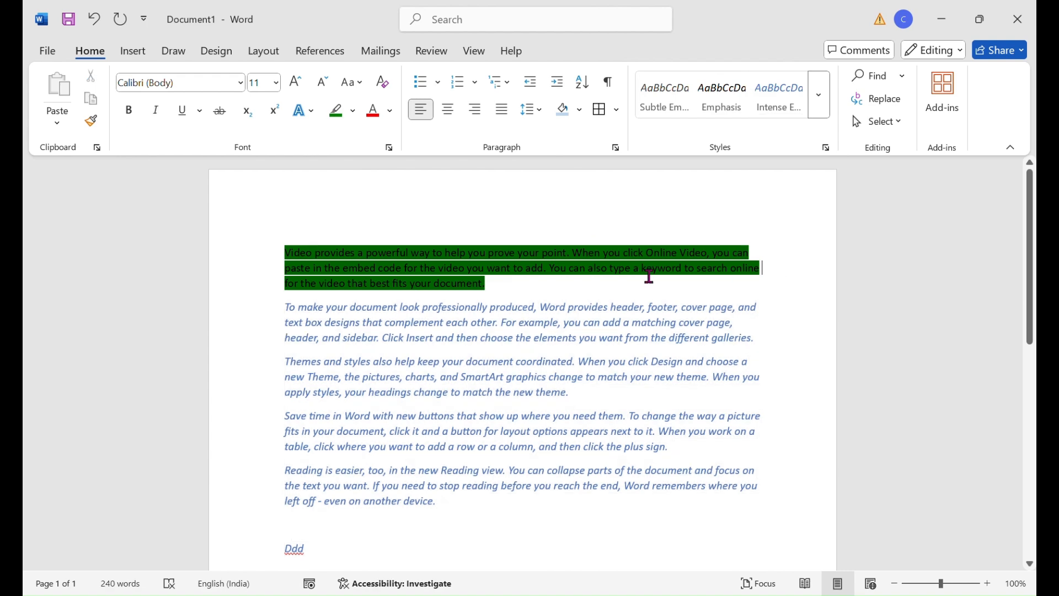